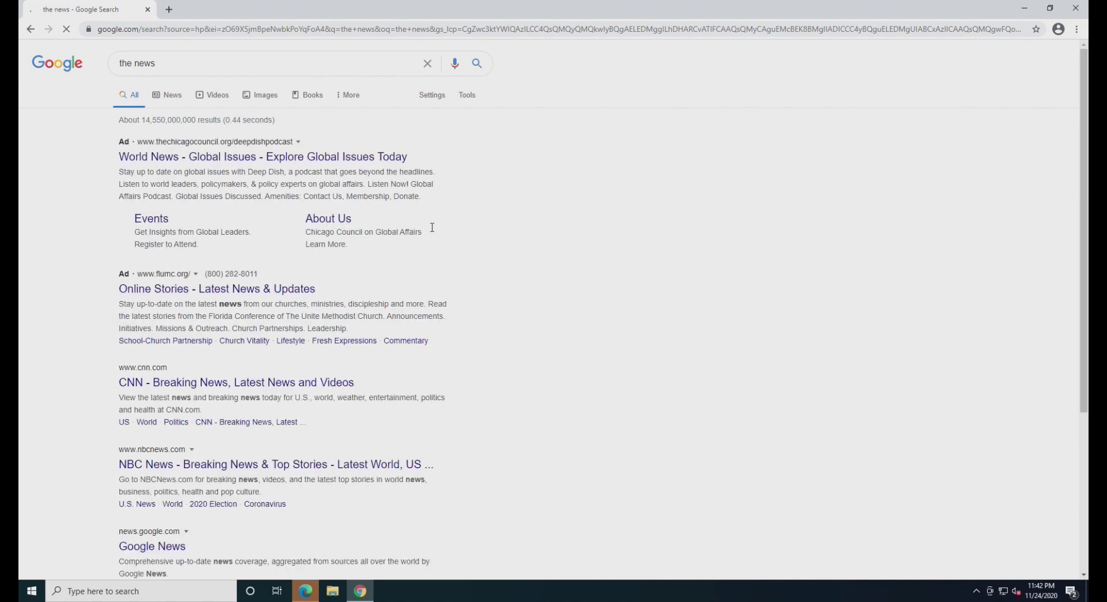
# Step: Go from the Google search results to the Google News page
pyautogui.scroll(-3, 162, 392)
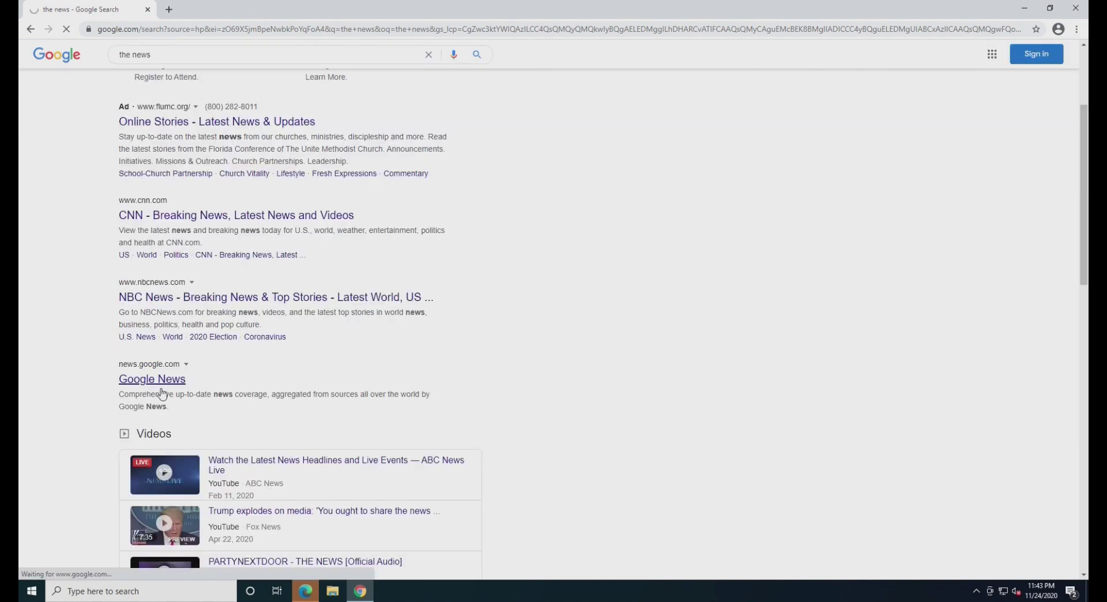
pyautogui.click(162, 393)
pyautogui.scroll(-5, 62, 270)
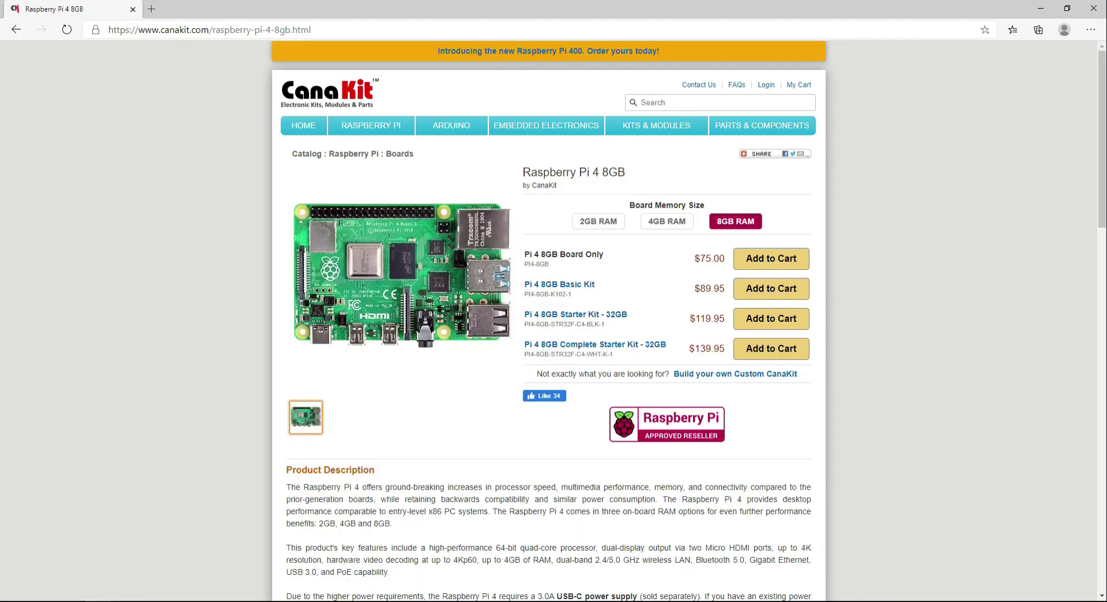
pyautogui.click(666, 221)
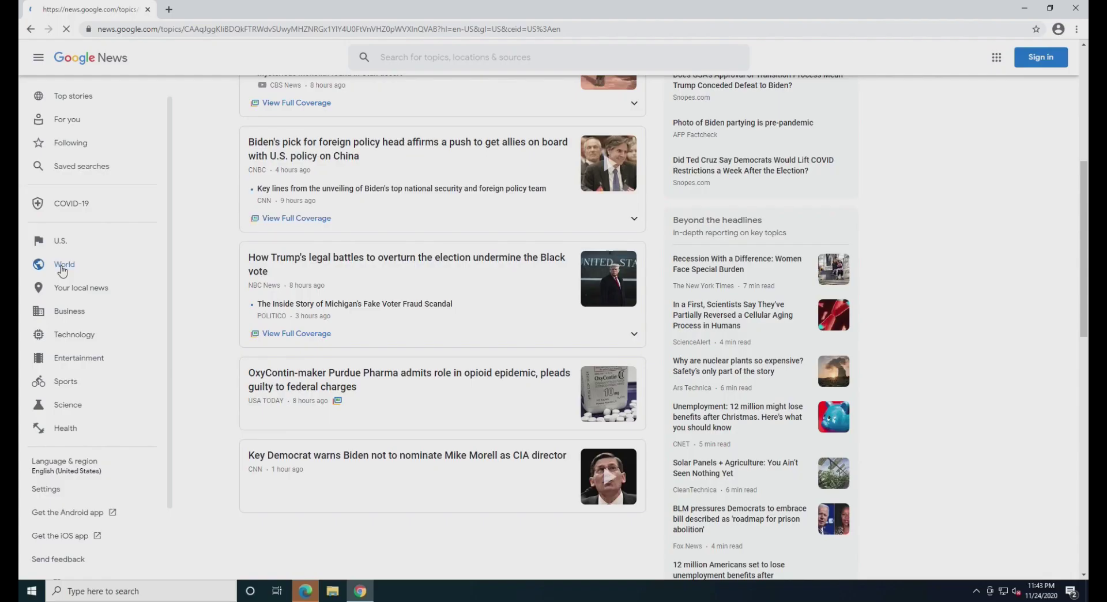
# Step: Open the World section and the Bloomberg story on Sunak's $5.7 billion pledge
pyautogui.click(63, 265)
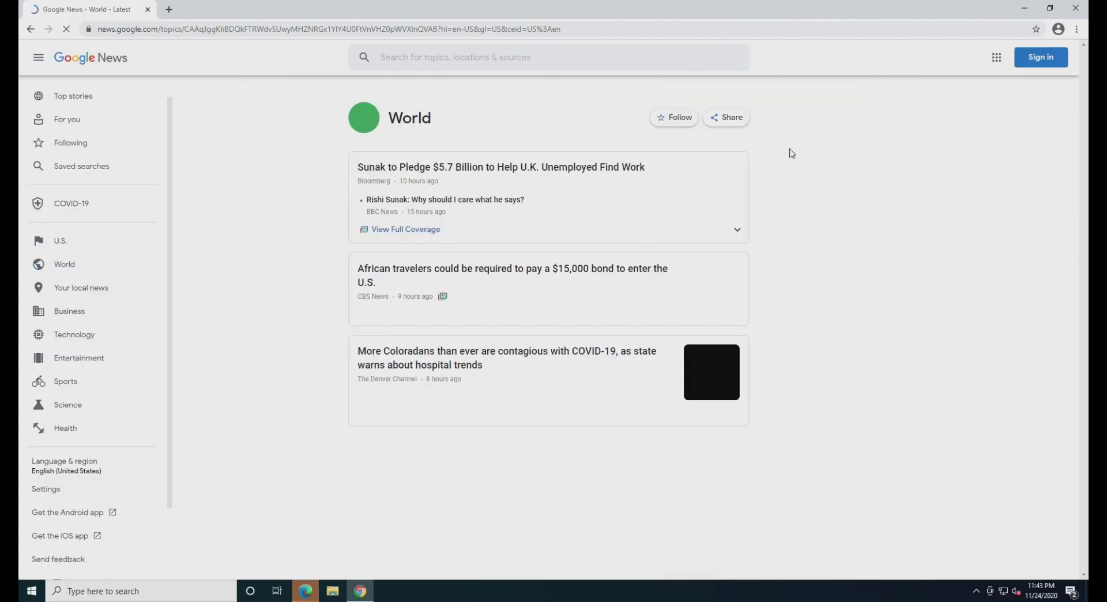
pyautogui.scroll(-10, 700, 173)
pyautogui.scroll(5, 701, 175)
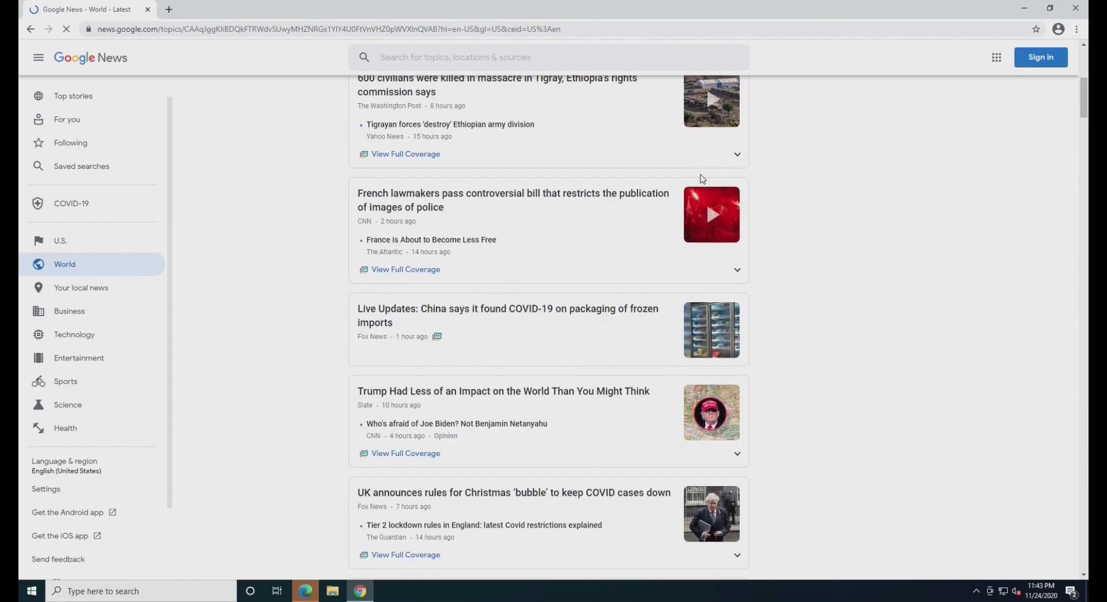
pyautogui.scroll(7, 700, 173)
pyautogui.click(701, 168)
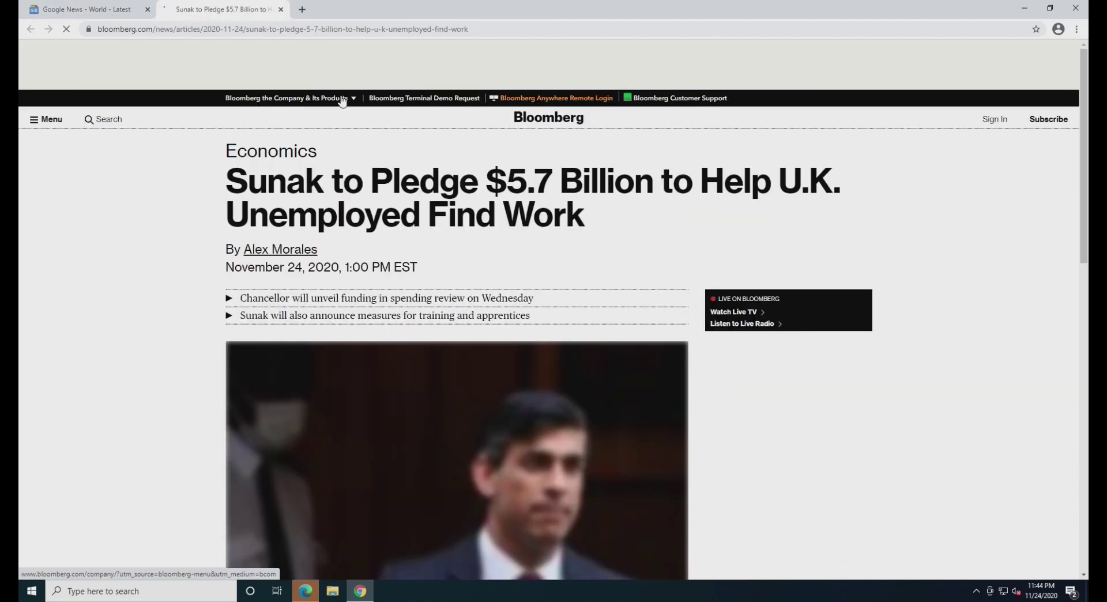
pyautogui.scroll(-3, 229, 191)
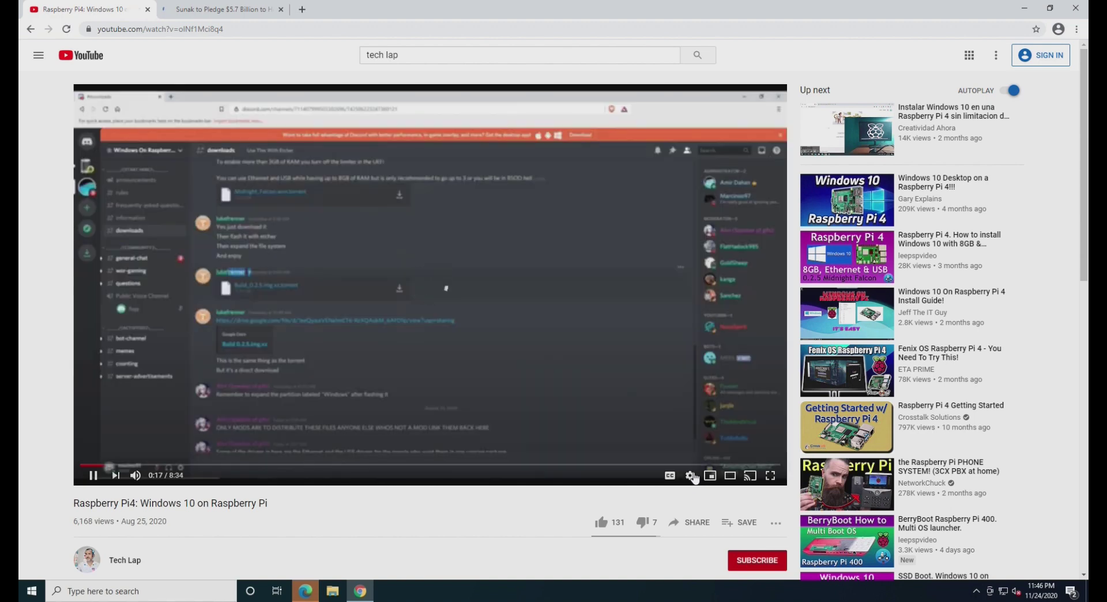
# Step: Replace the 'tech lap' YouTube search text with 'royalty free' while the video plays
pyautogui.click(690, 476)
pyautogui.click(690, 476)
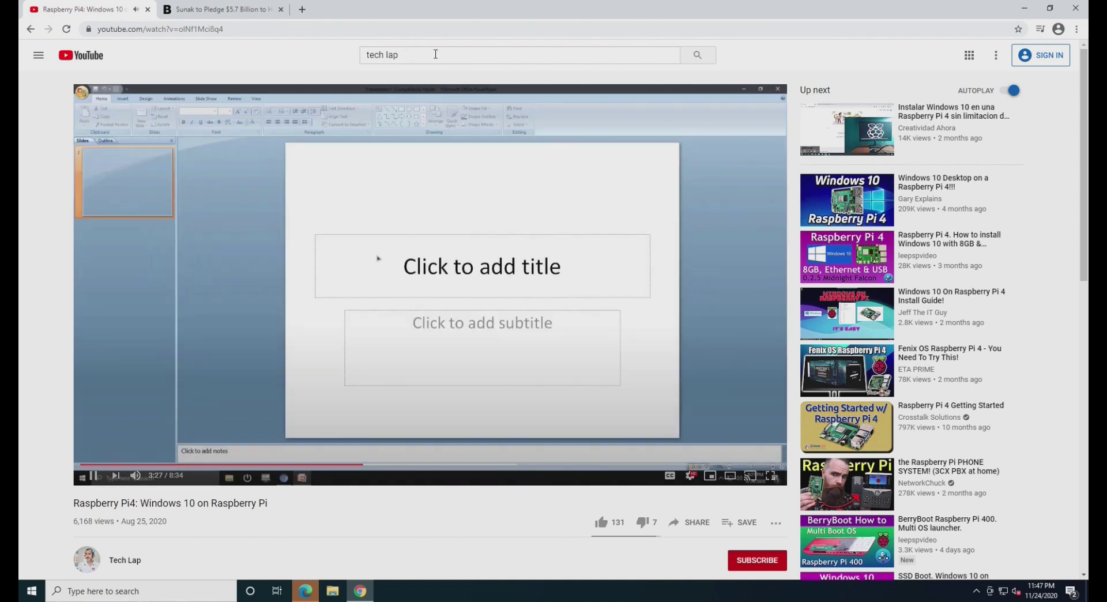
pyautogui.click(435, 55)
pyautogui.moveTo(435, 54); pyautogui.dragTo(333, 56)
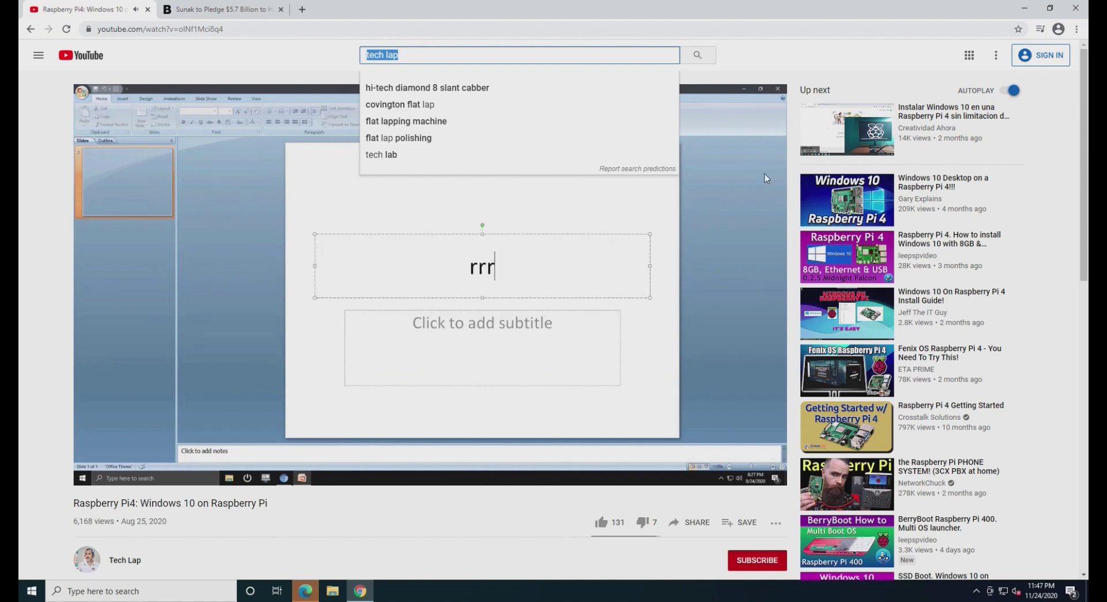
pyautogui.write('r')
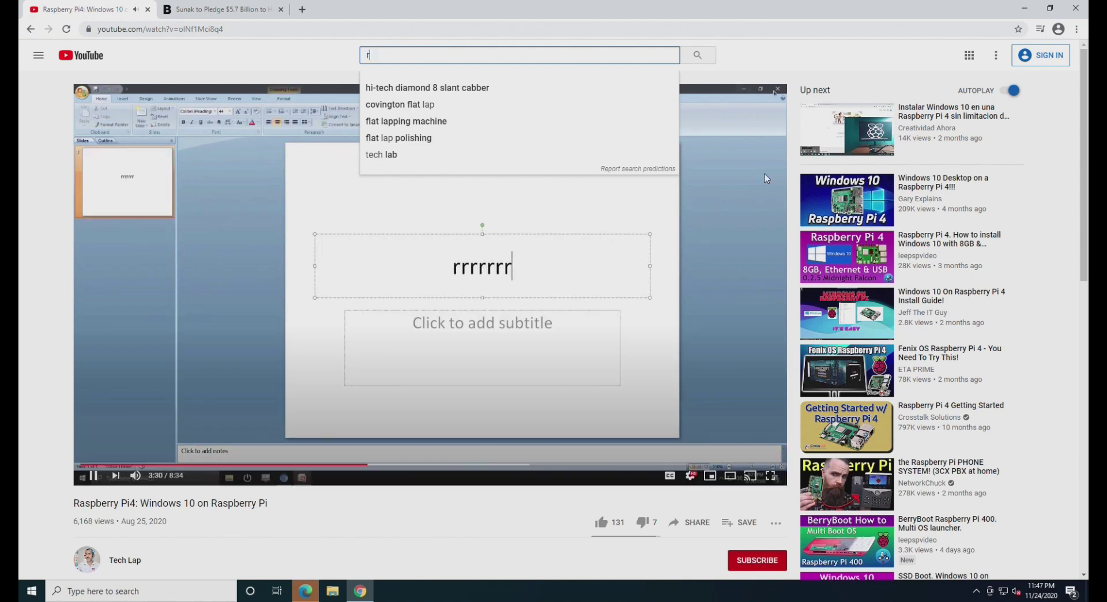
pyautogui.write('oyalty ')
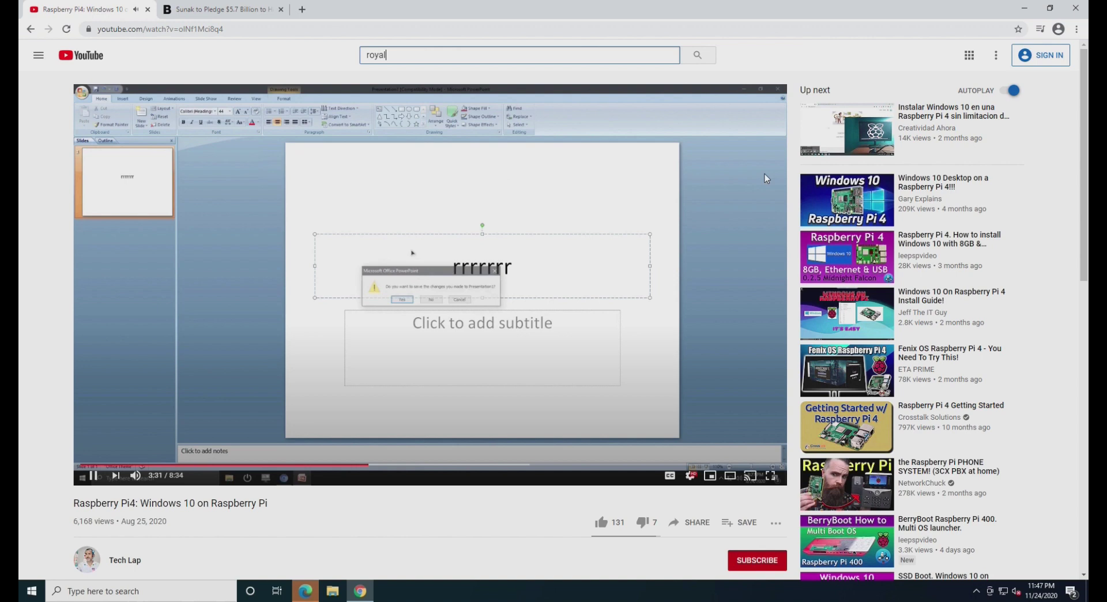
pyautogui.write('free')
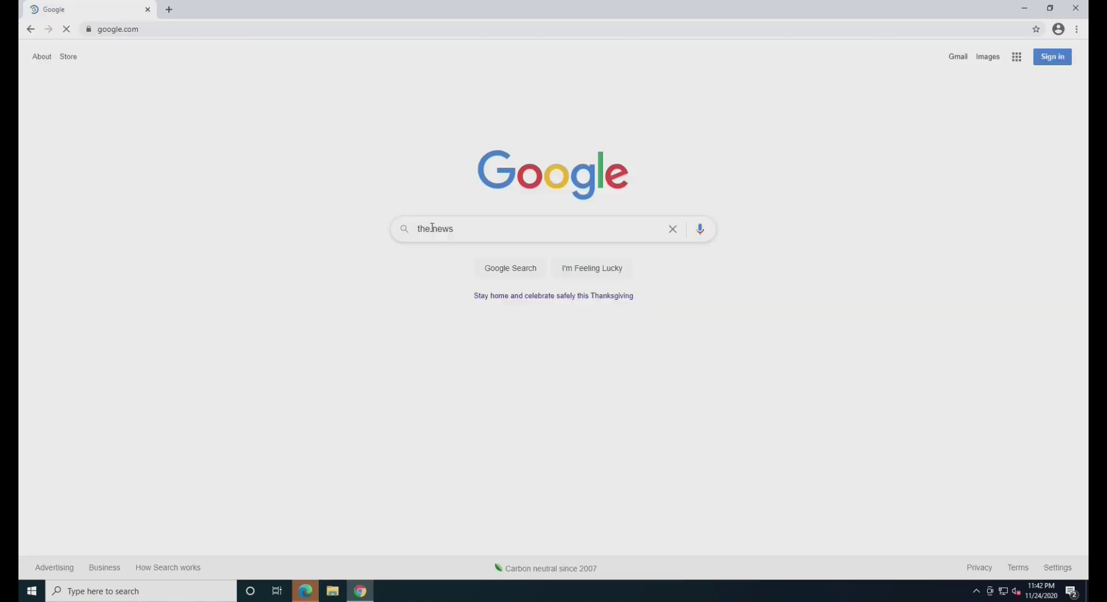
# Step: Submit the 'the news' Google search and scroll through the results
pyautogui.press('Return')
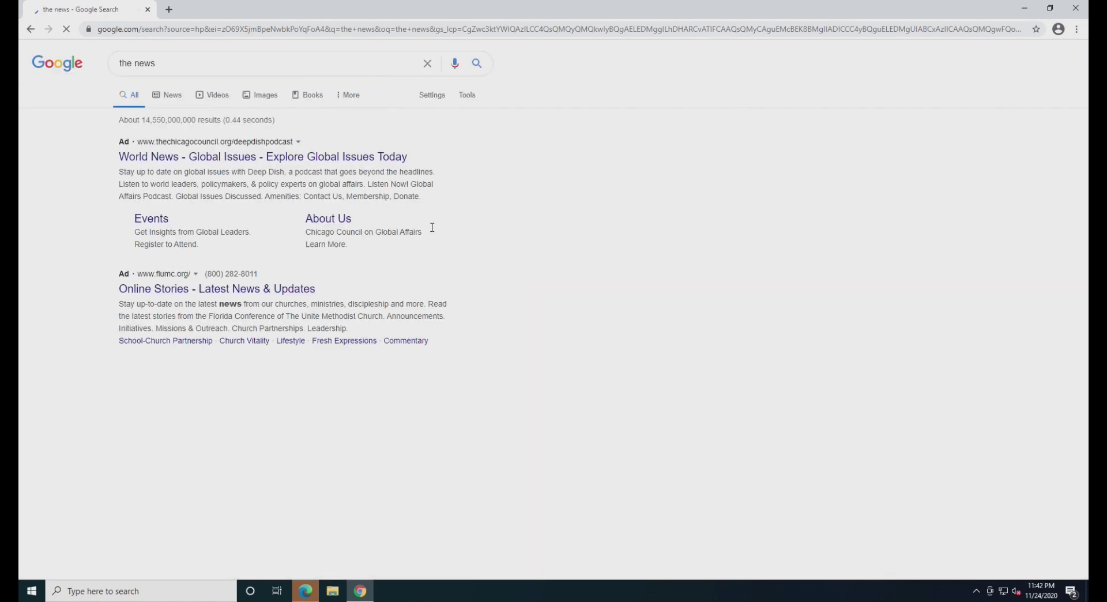
pyautogui.scroll(-3, 162, 394)
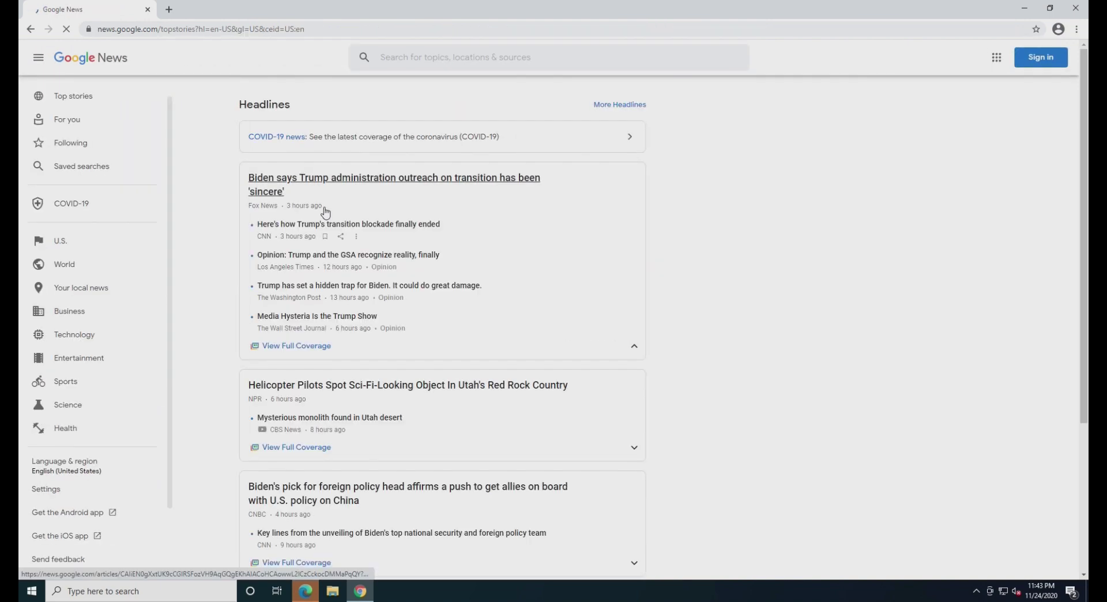
pyautogui.scroll(-5, 63, 268)
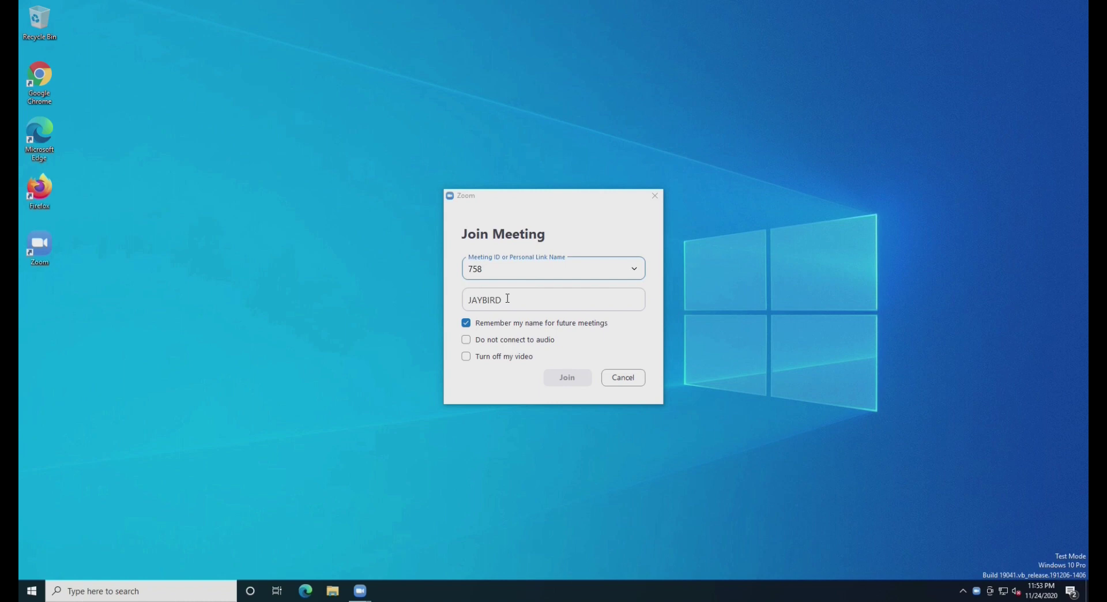
# Step: Join the Zoom meeting, confirm the passcode, and enter with video on
pyautogui.click(567, 379)
pyautogui.click(566, 379)
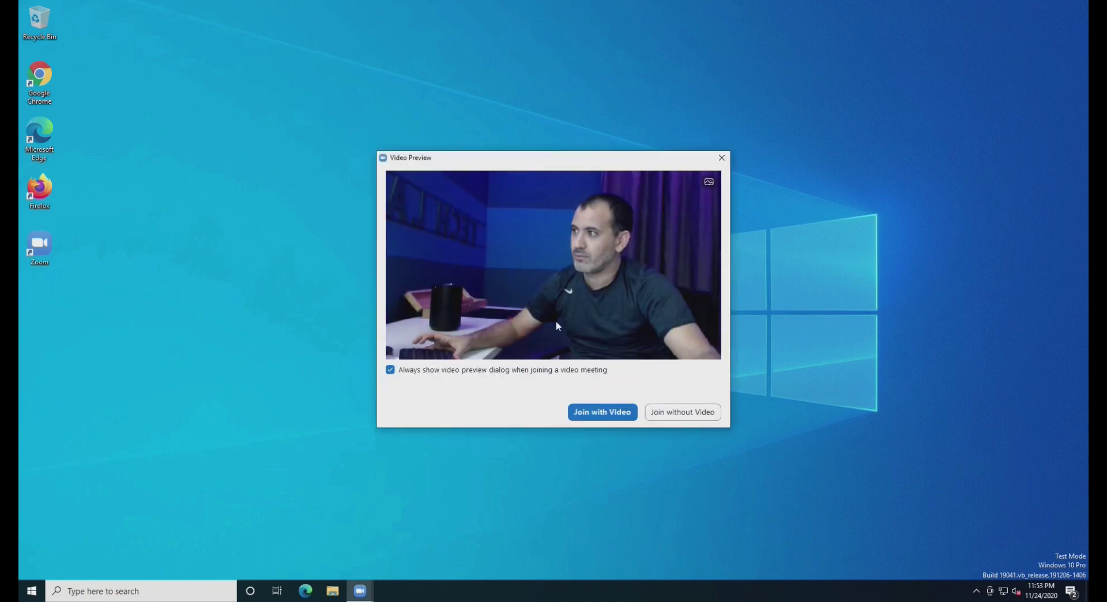
pyautogui.click(613, 412)
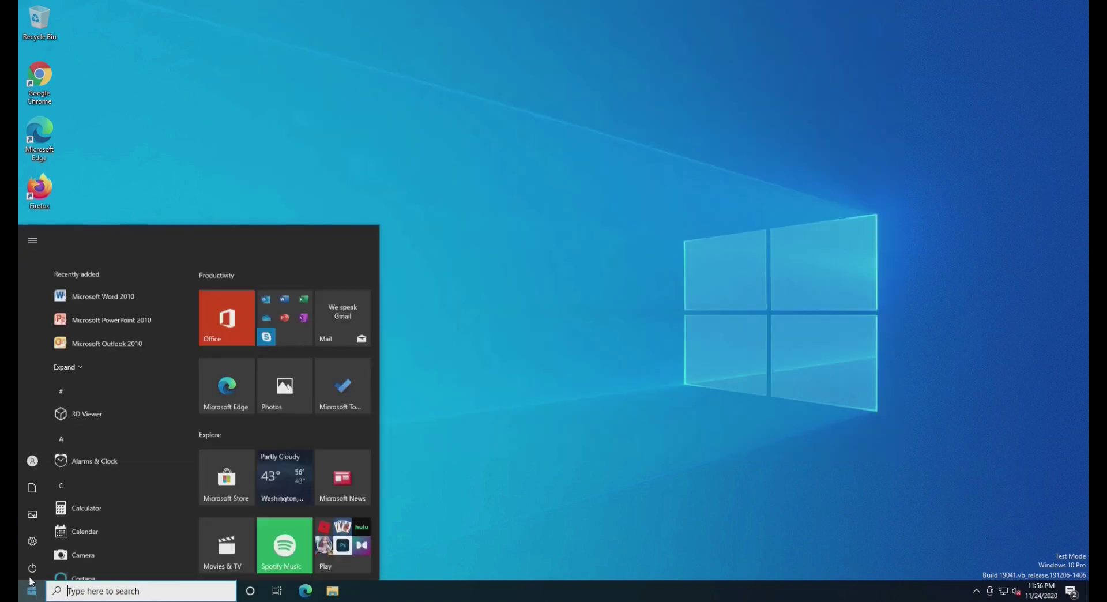
pyautogui.scroll(-4, 75, 349)
pyautogui.scroll(-10, 83, 480)
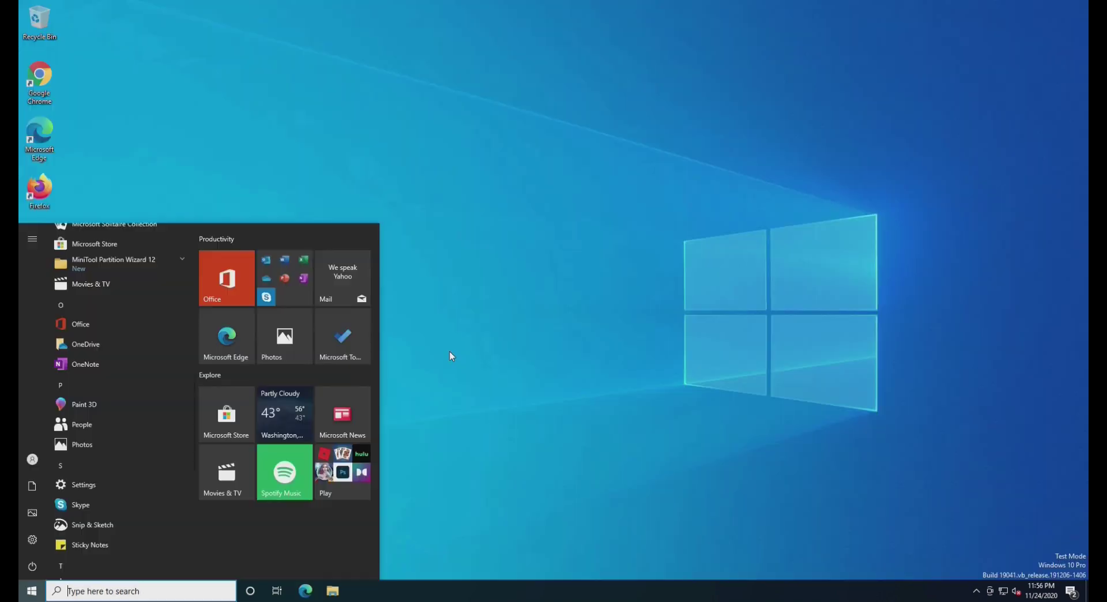
# Step: Download WoR imager version 2.0.1 and show WoR_Release_2.0.1.zip in its folder
pyautogui.click(450, 356)
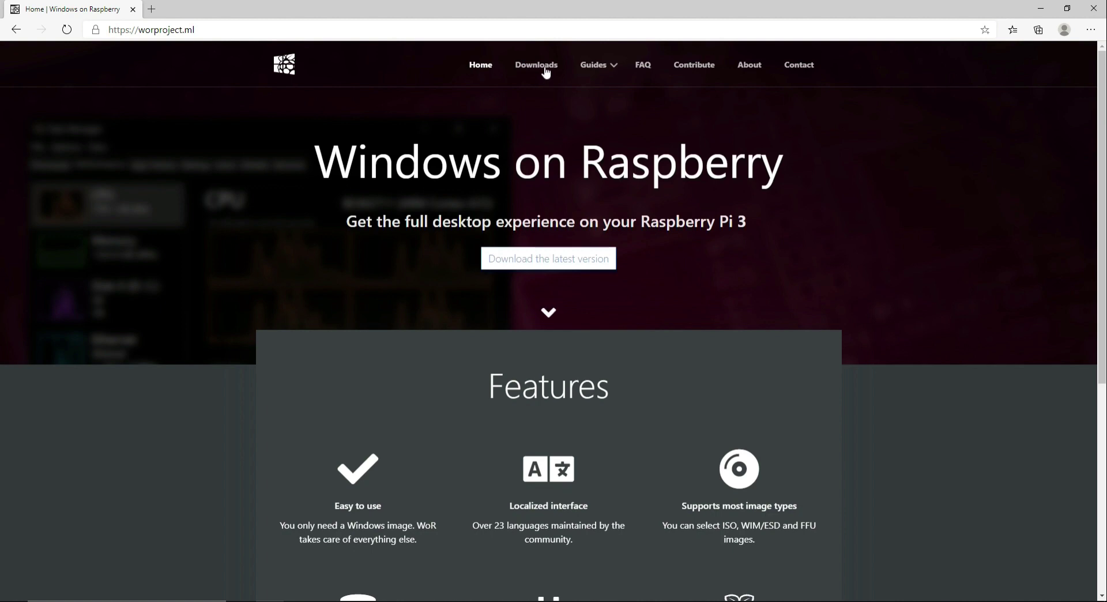
pyautogui.click(545, 69)
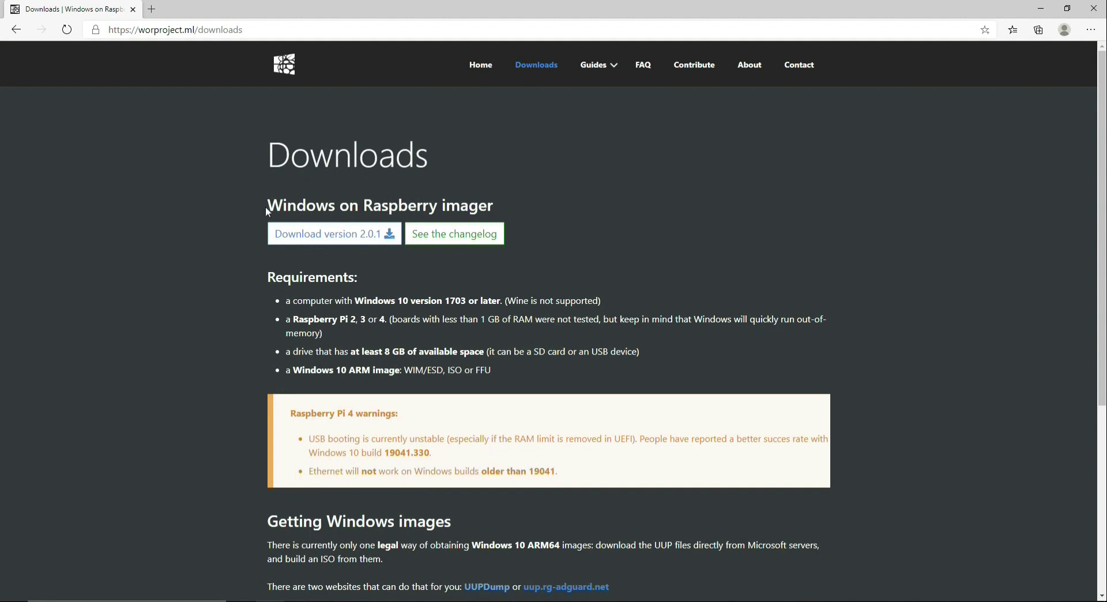
pyautogui.moveTo(267, 212); pyautogui.dragTo(487, 209)
pyautogui.click(359, 239)
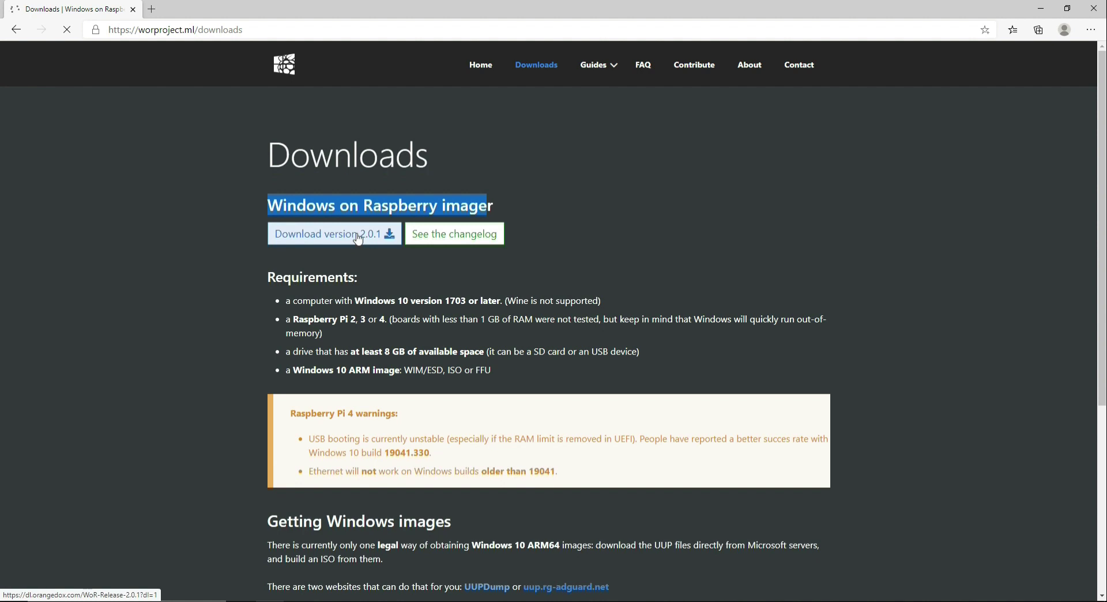
pyautogui.click(208, 288)
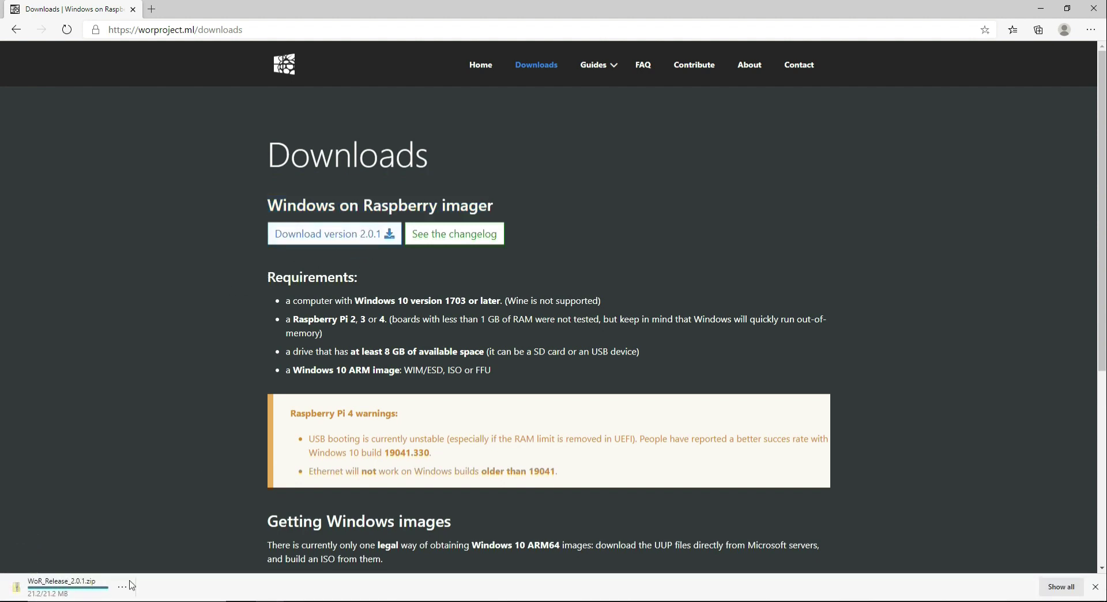
pyautogui.click(123, 587)
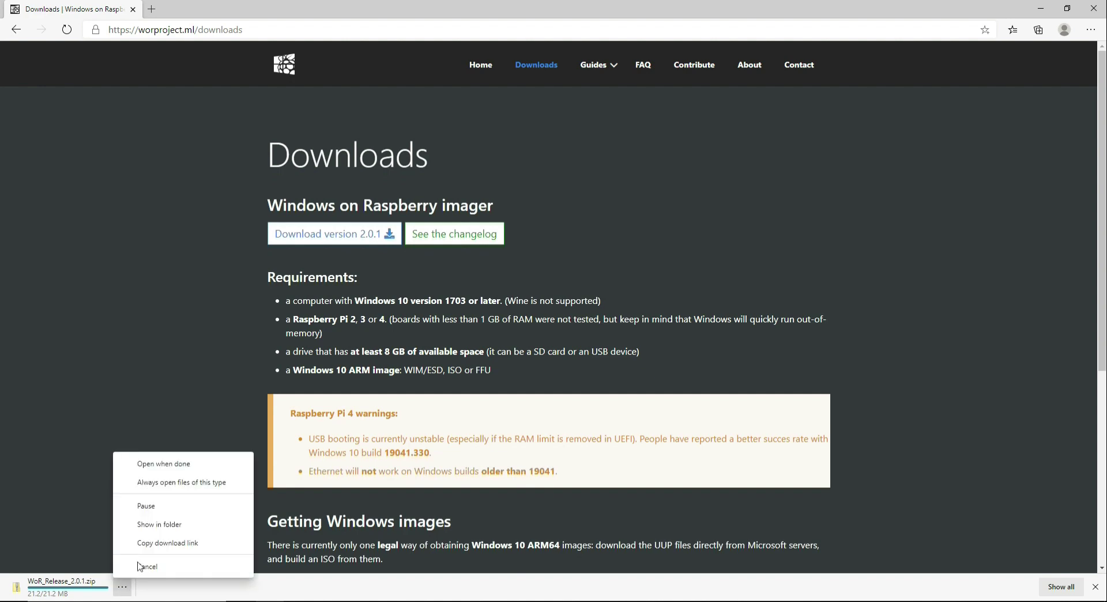
pyautogui.click(166, 528)
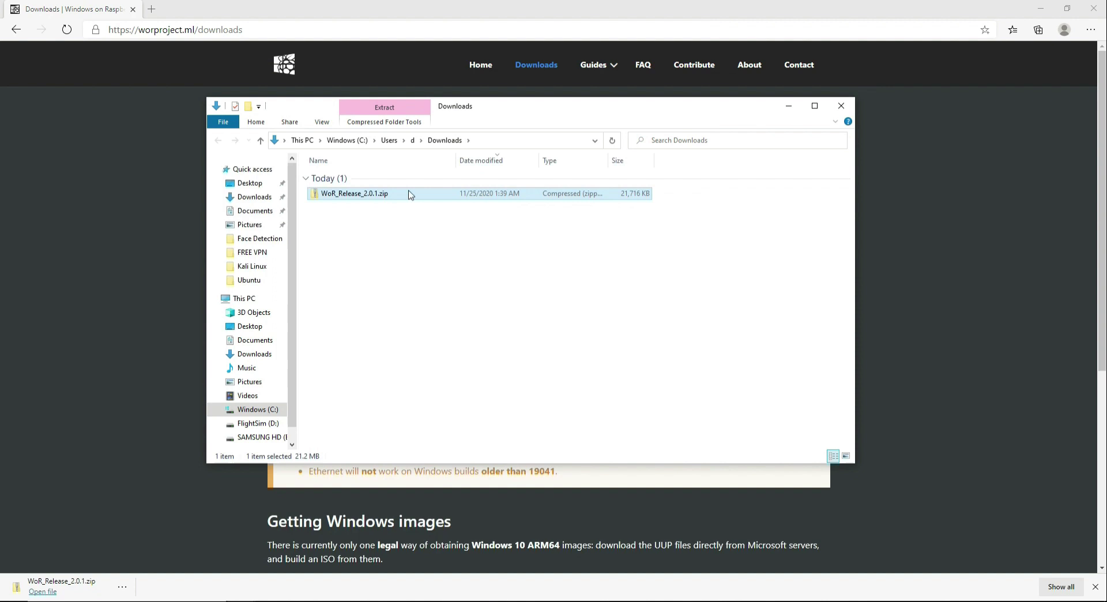
# Step: Extract WoR_Release_2.0.1.zip into its suggested folder
pyautogui.click(379, 196)
pyautogui.click(370, 200)
pyautogui.rightClick(369, 198)
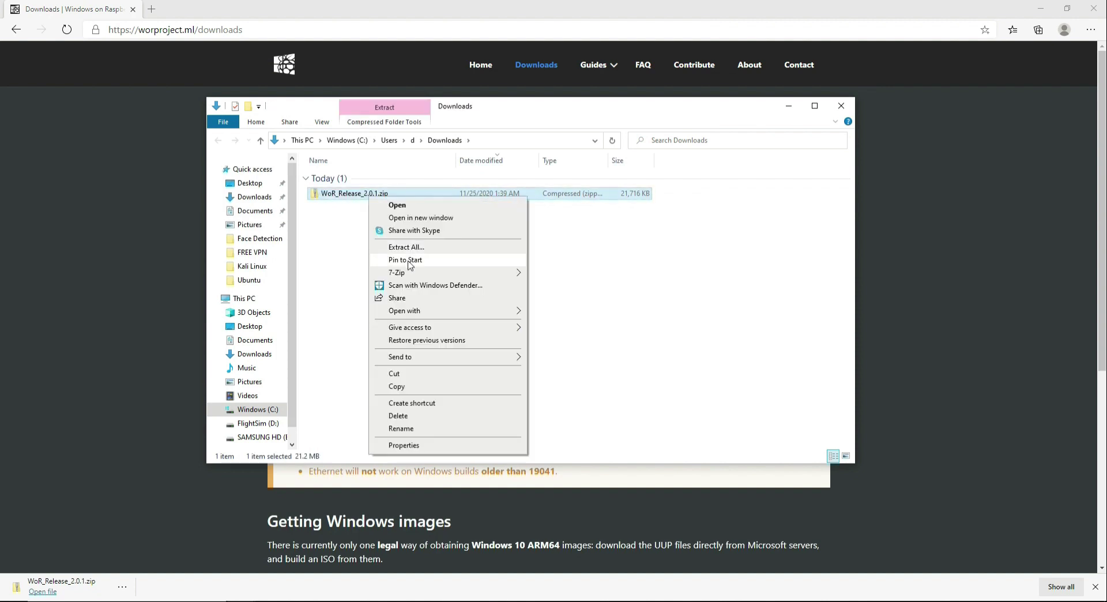
pyautogui.click(412, 248)
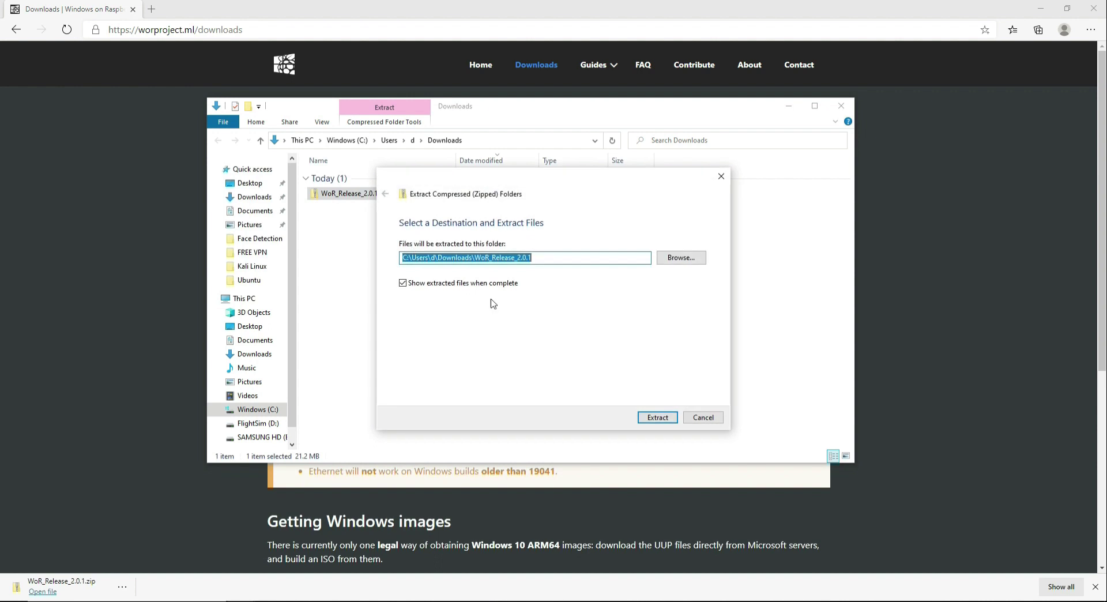
pyautogui.click(663, 418)
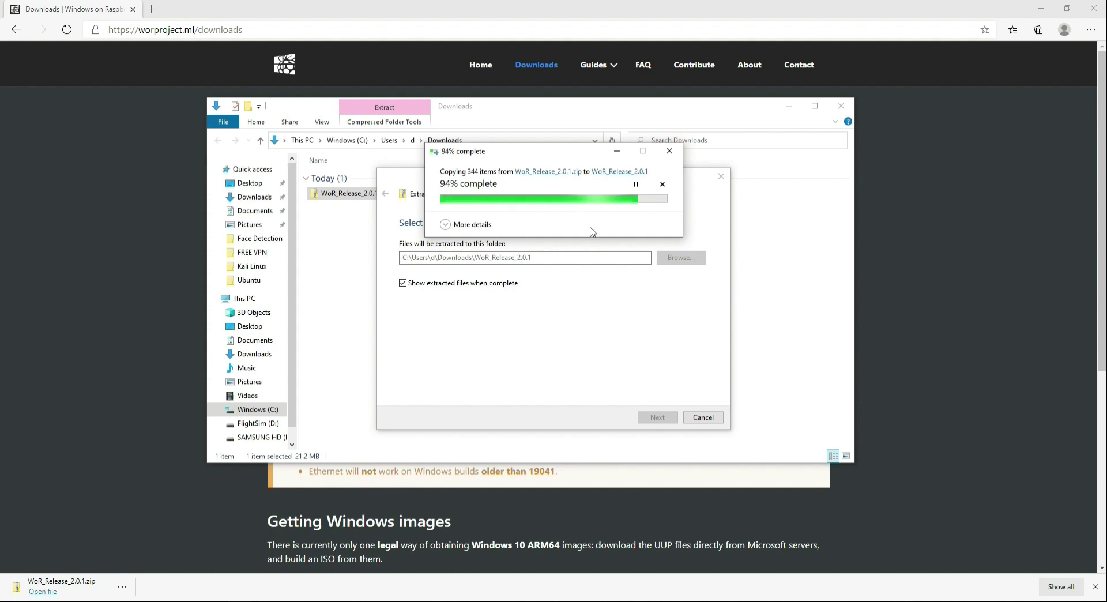
# Step: Close the extracted folder, delete the leftover zip, and move File Explorer aside
pyautogui.click(856, 121)
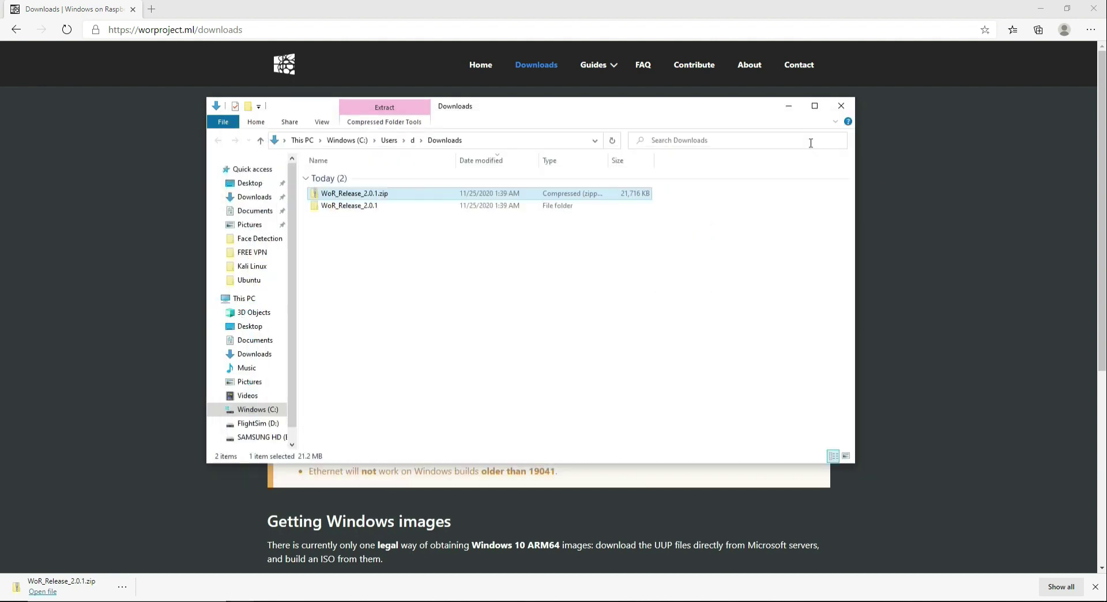
pyautogui.rightClick(385, 199)
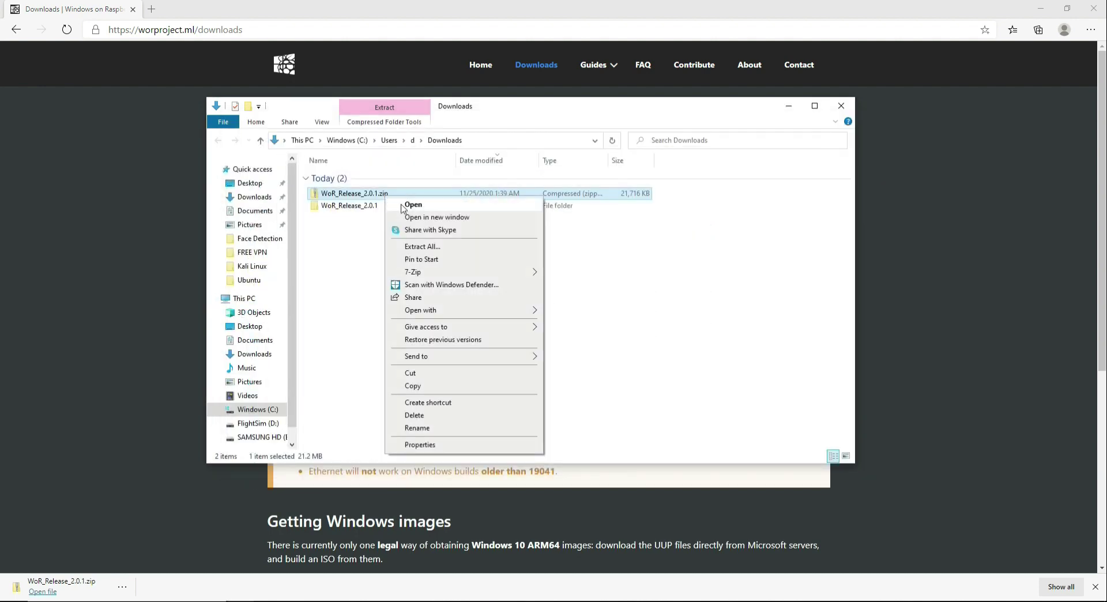
pyautogui.click(447, 414)
pyautogui.moveTo(605, 112); pyautogui.dragTo(0, 118)
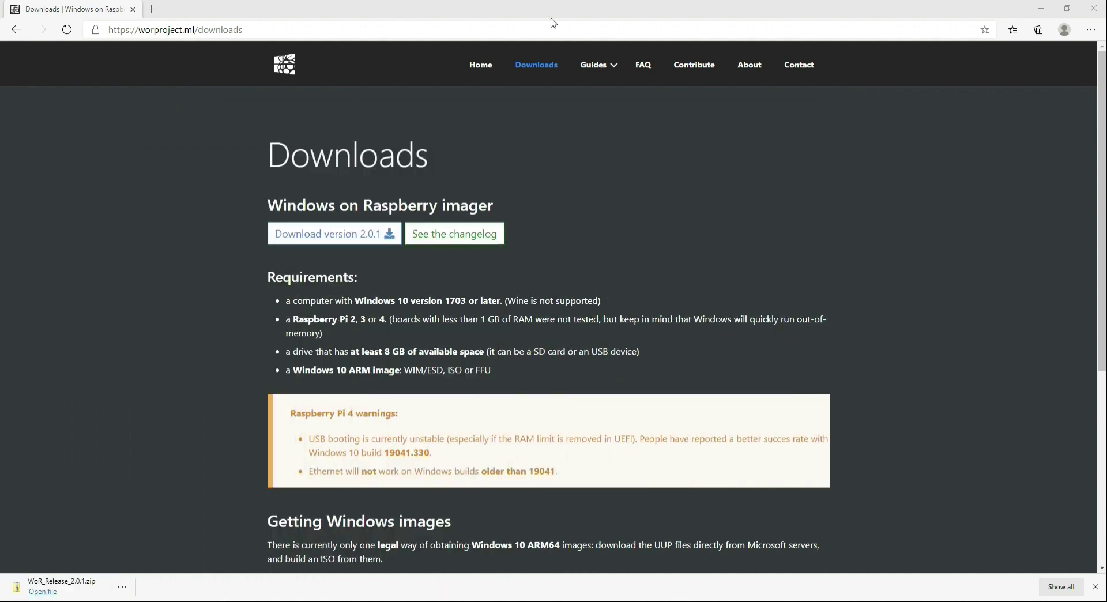
# Step: Open UUP dump from Getting Windows images and fetch arm64 builds of the latest public release
pyautogui.scroll(-4, 602, 190)
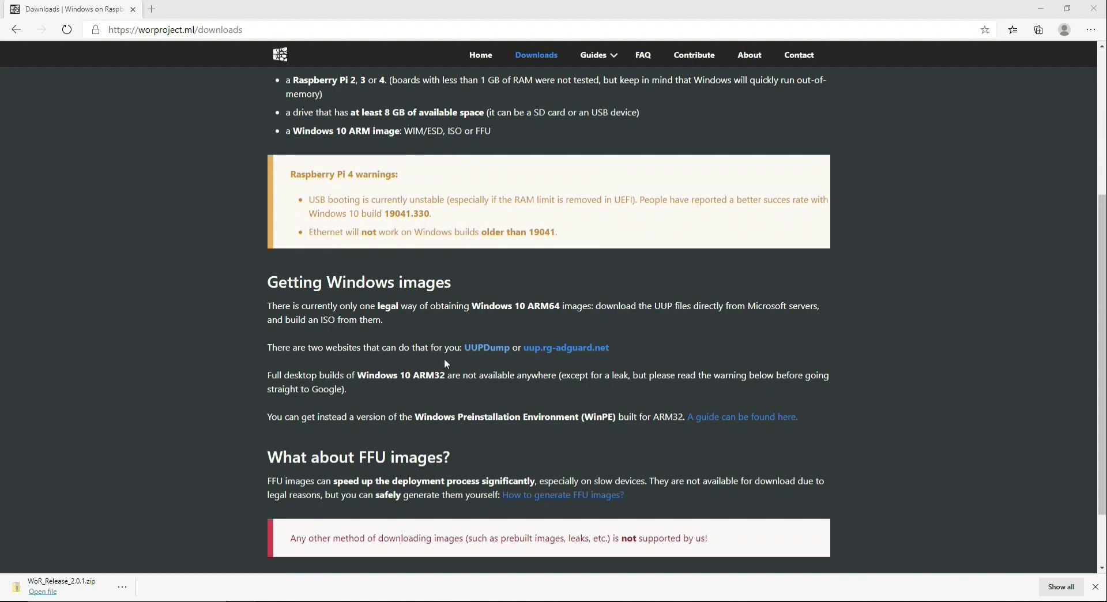
pyautogui.click(492, 348)
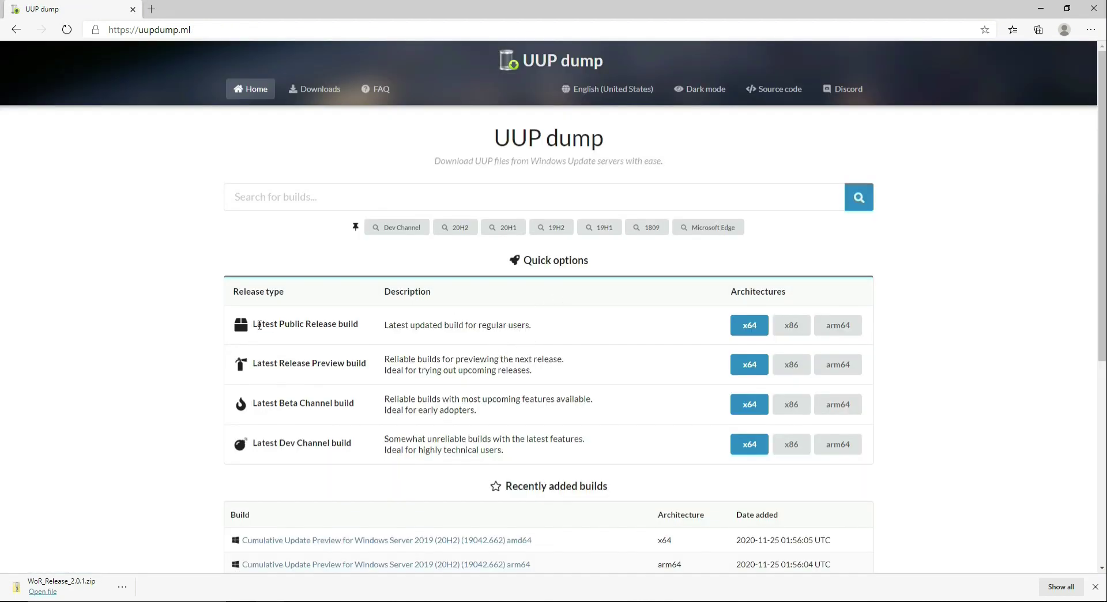
pyautogui.moveTo(260, 325); pyautogui.dragTo(344, 326)
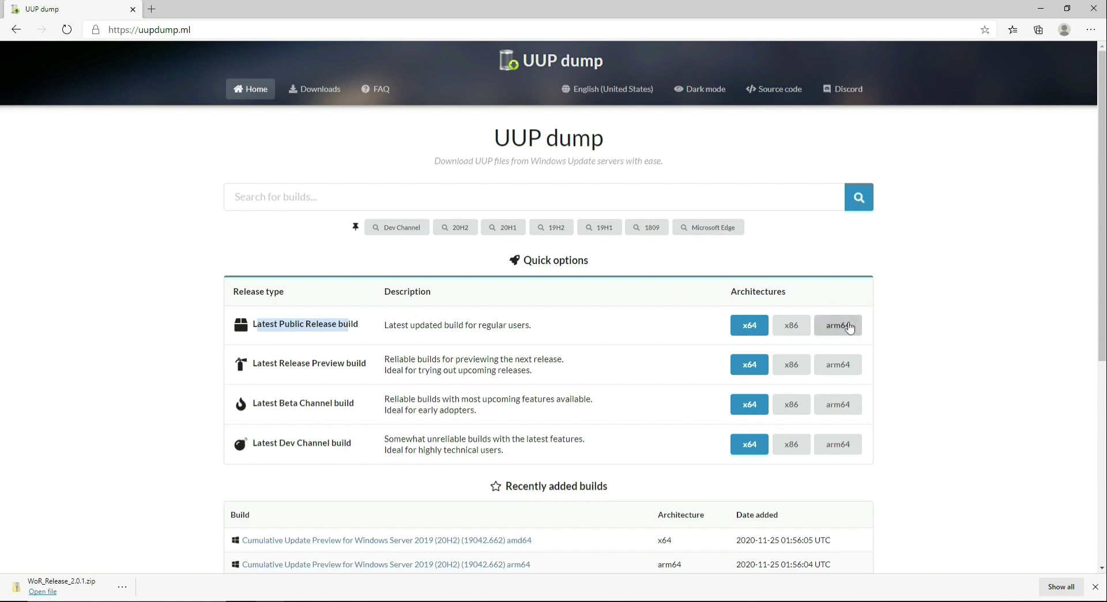
pyautogui.scroll(-1, 889, 288)
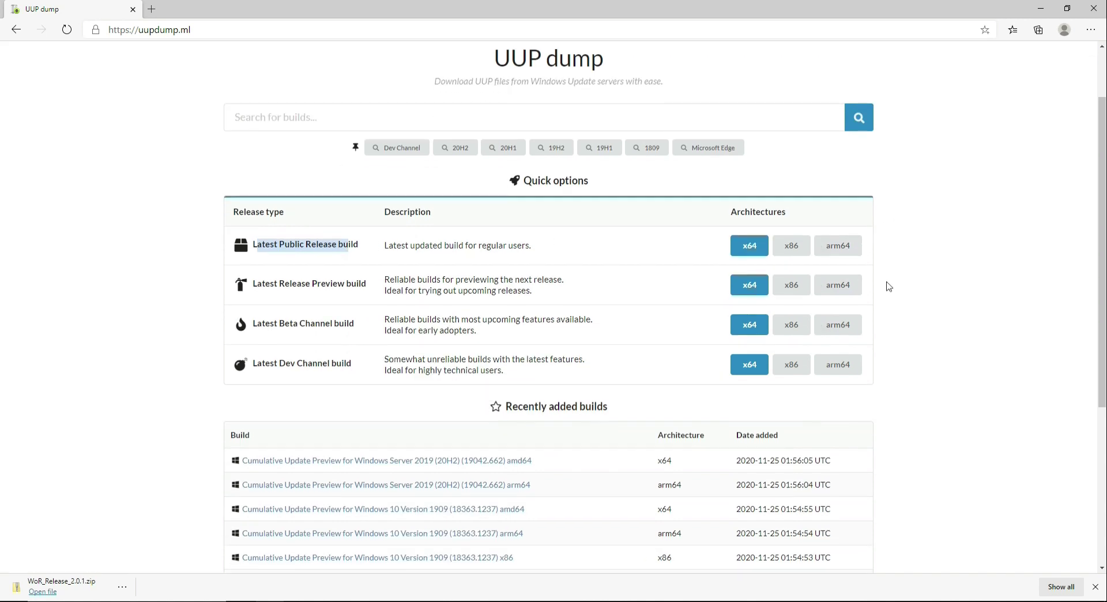
pyautogui.click(845, 256)
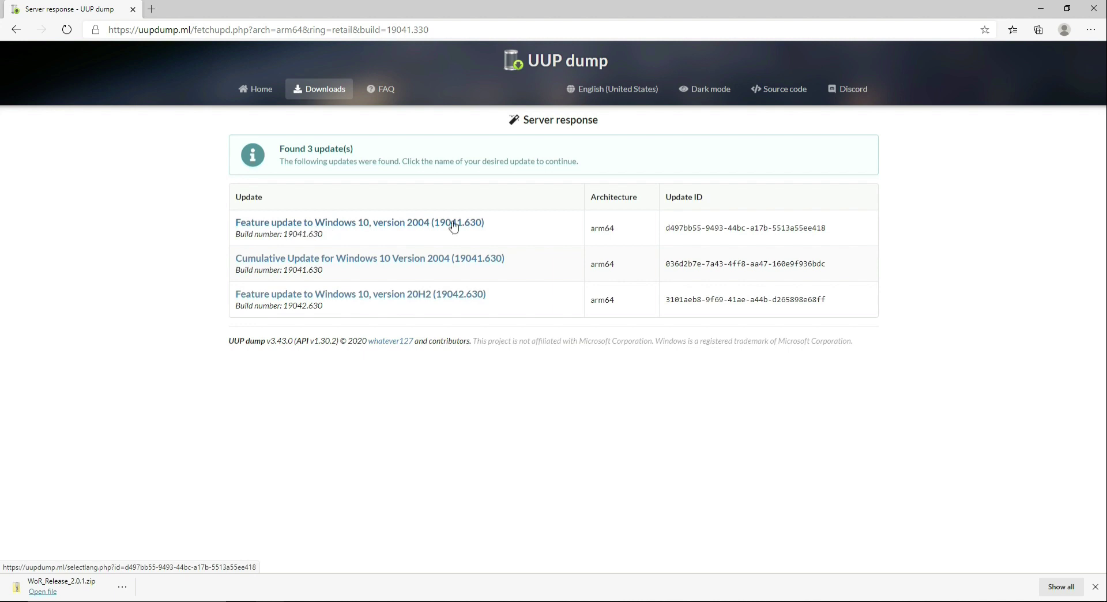
# Step: Choose version 2004 (19041.630), English, Pro edition only, and create the convert-to-ISO package
pyautogui.click(433, 226)
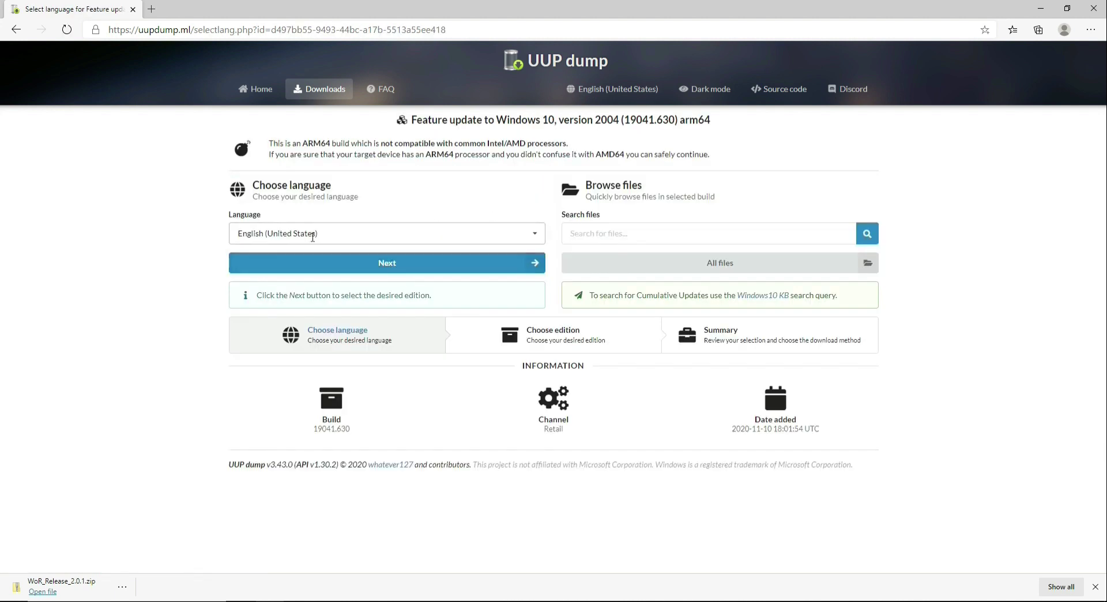
pyautogui.click(363, 266)
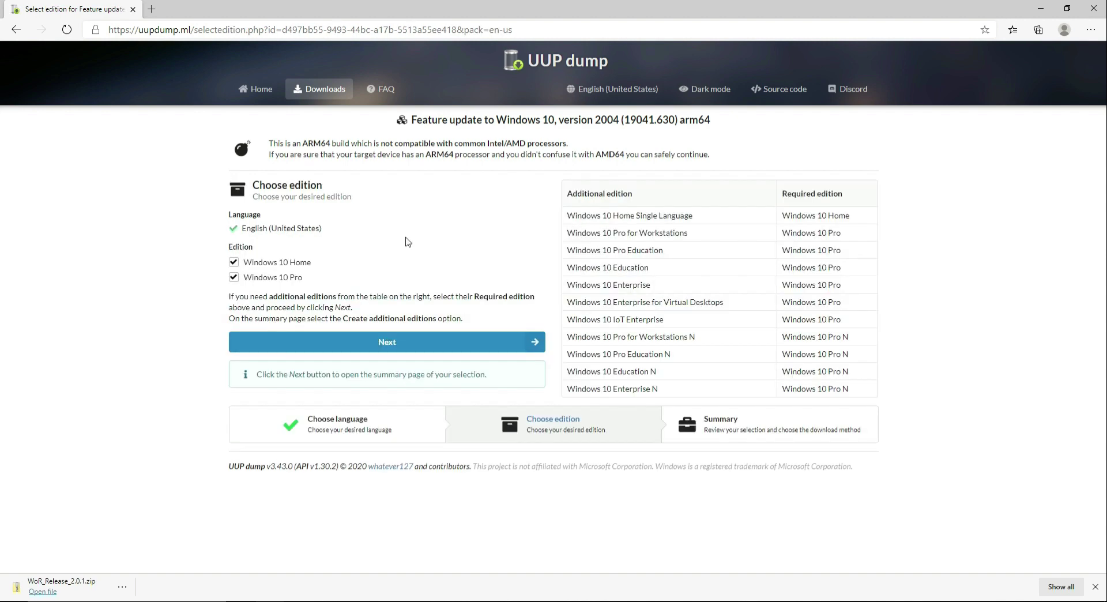
pyautogui.click(234, 263)
pyautogui.click(234, 278)
pyautogui.click(390, 350)
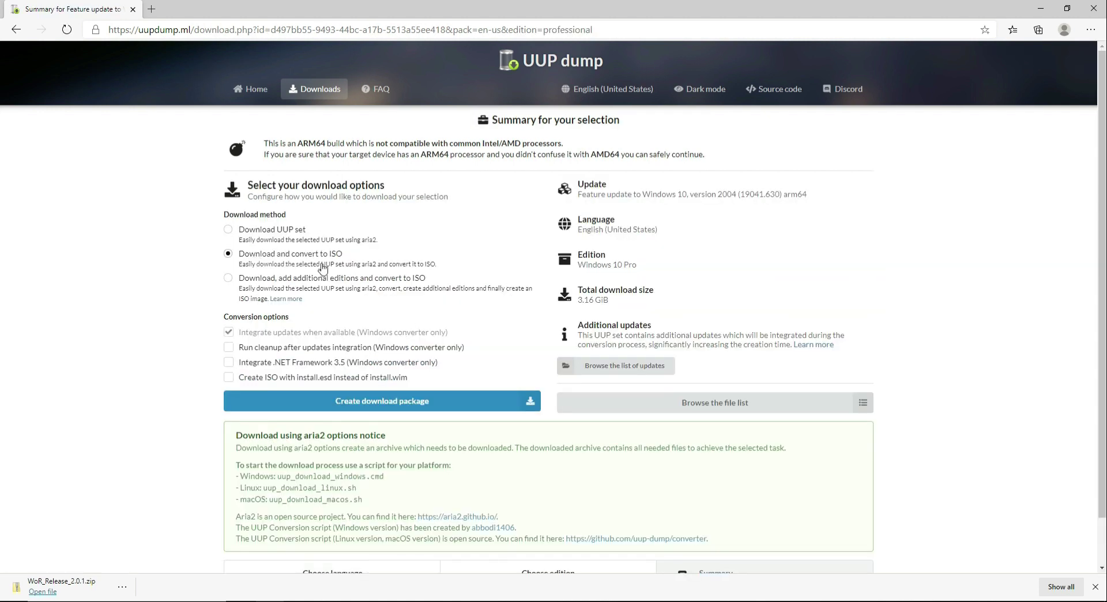
pyautogui.scroll(-1, 450, 408)
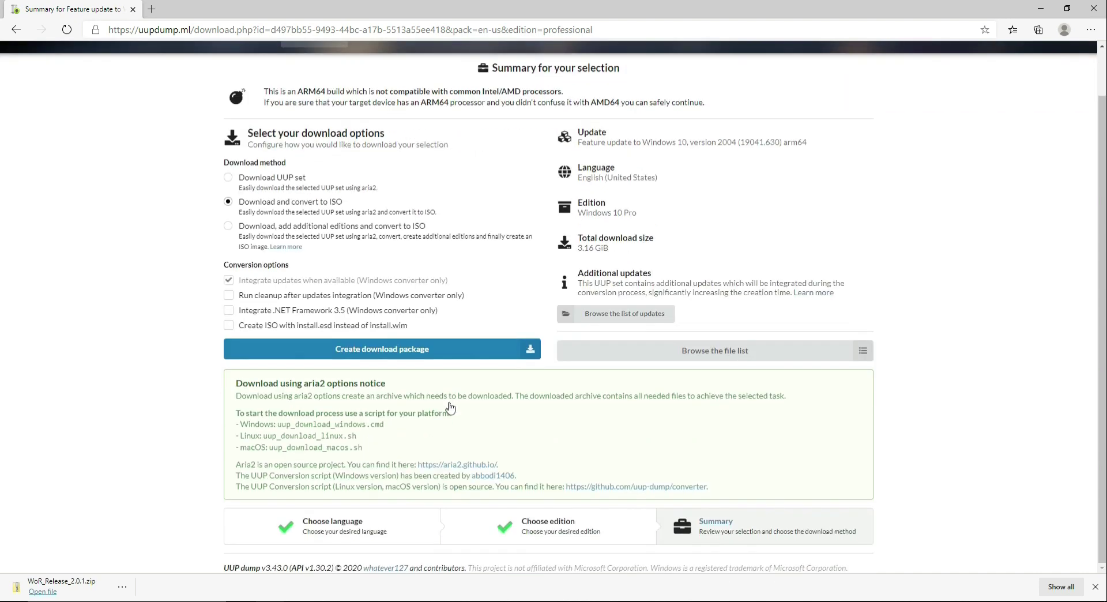
pyautogui.click(433, 353)
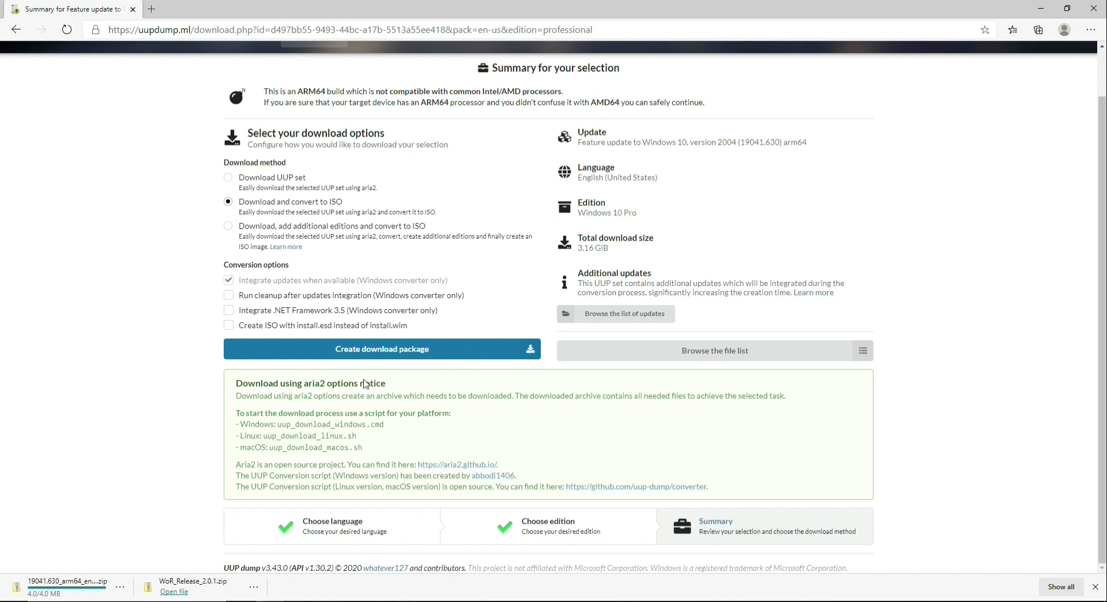
# Step: Show the downloaded 19041.630 arm64 package in its folder and extract it
pyautogui.click(123, 588)
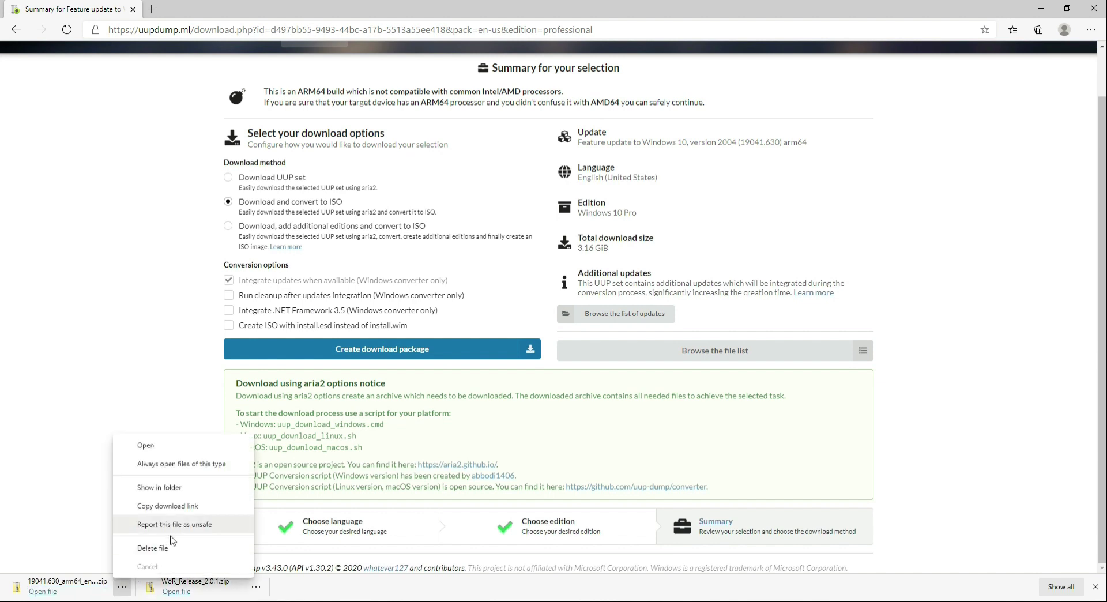
pyautogui.click(177, 487)
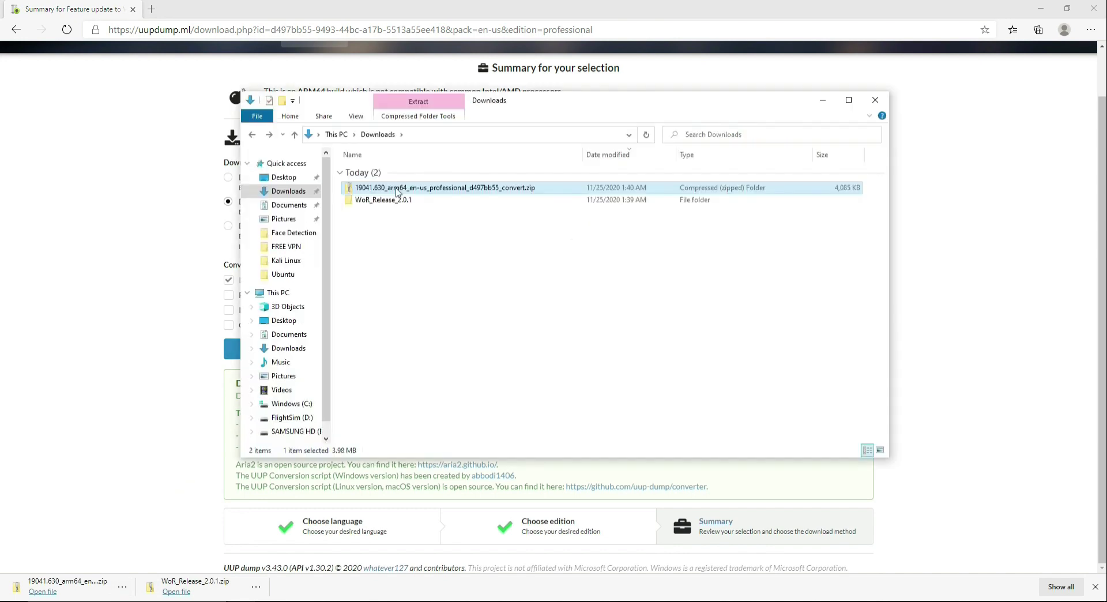
pyautogui.rightClick(402, 194)
pyautogui.click(432, 239)
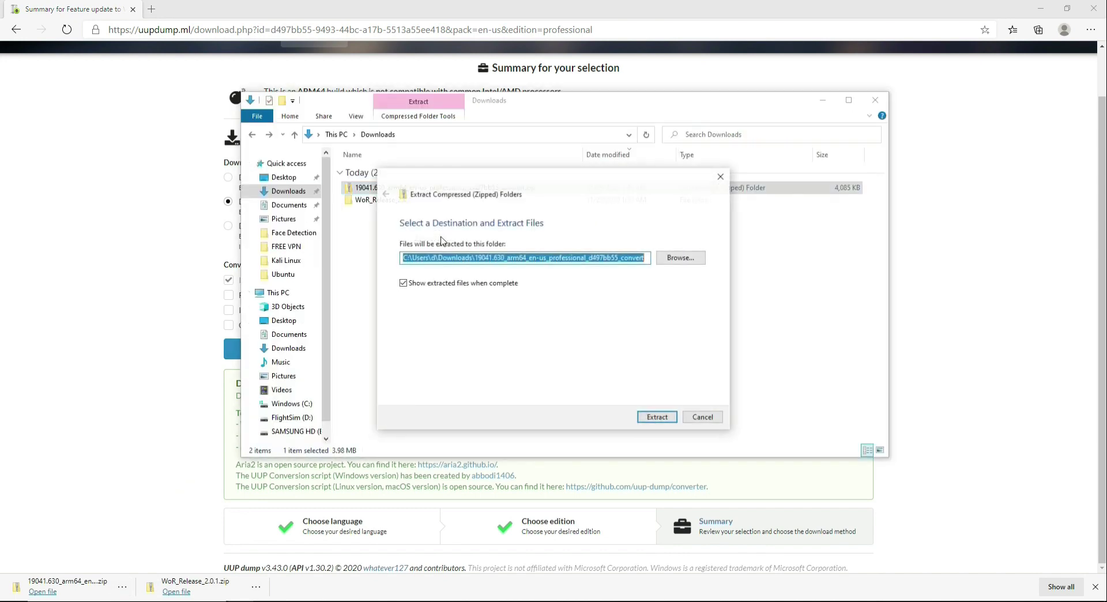
pyautogui.click(656, 419)
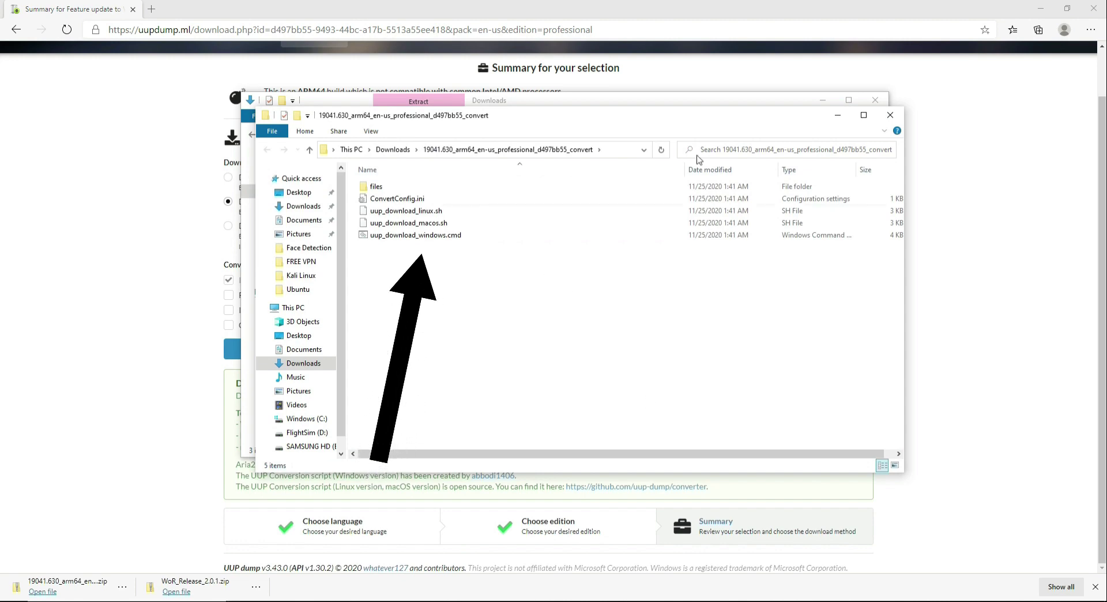
# Step: Close the extraction window, delete the convert zip, and open the extracted folder
pyautogui.click(890, 114)
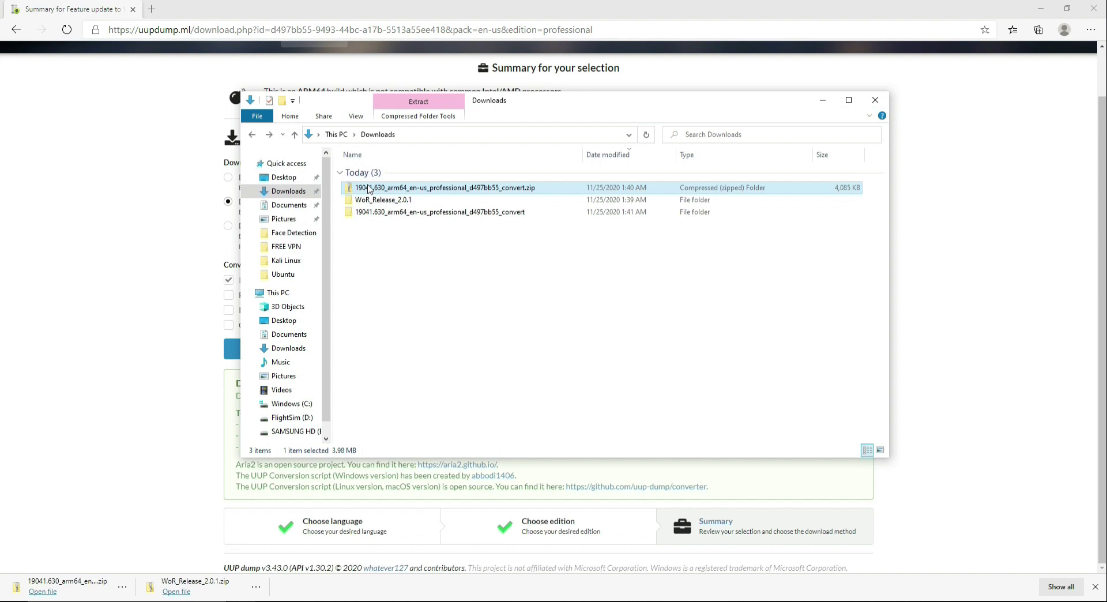
pyautogui.rightClick(367, 186)
pyautogui.click(410, 404)
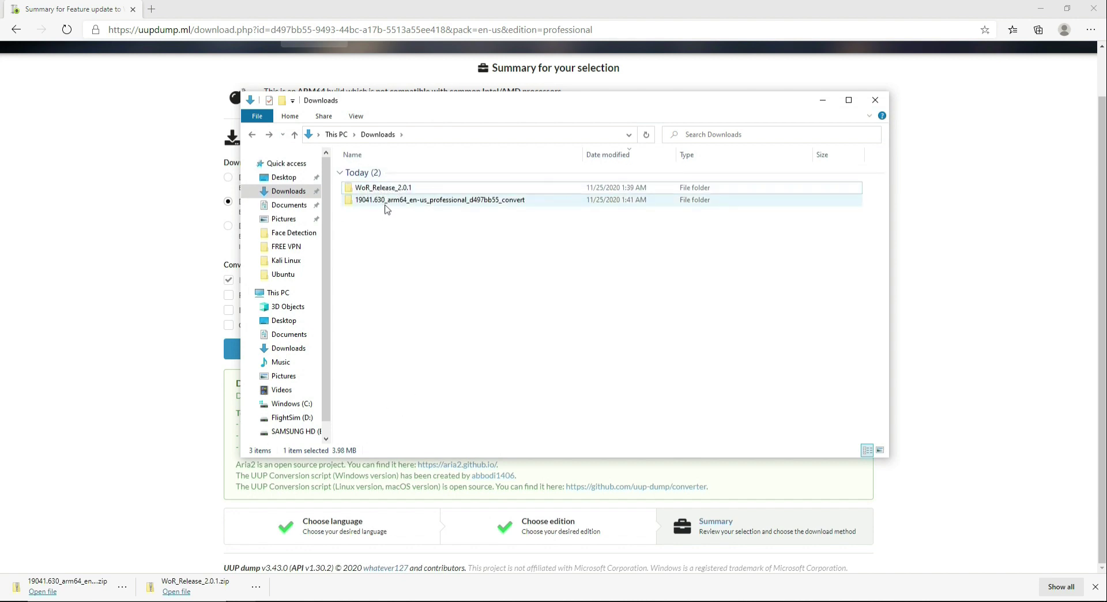
pyautogui.doubleClick(385, 201)
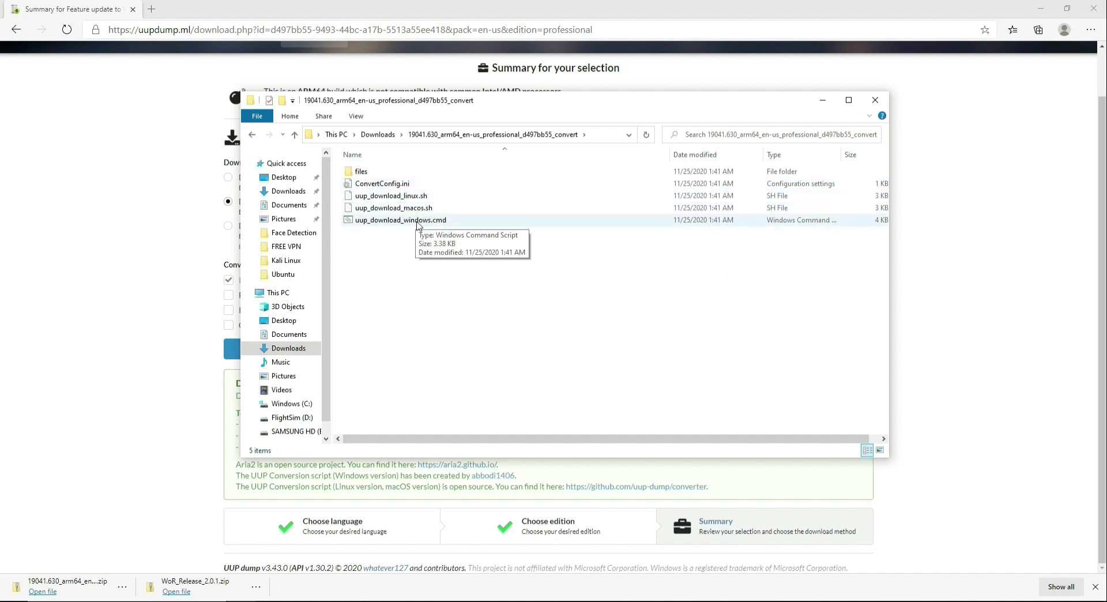
# Step: Run uup_download_windows.cmd past the SmartScreen warning until the ISO is built, then exit with 0
pyautogui.doubleClick(416, 222)
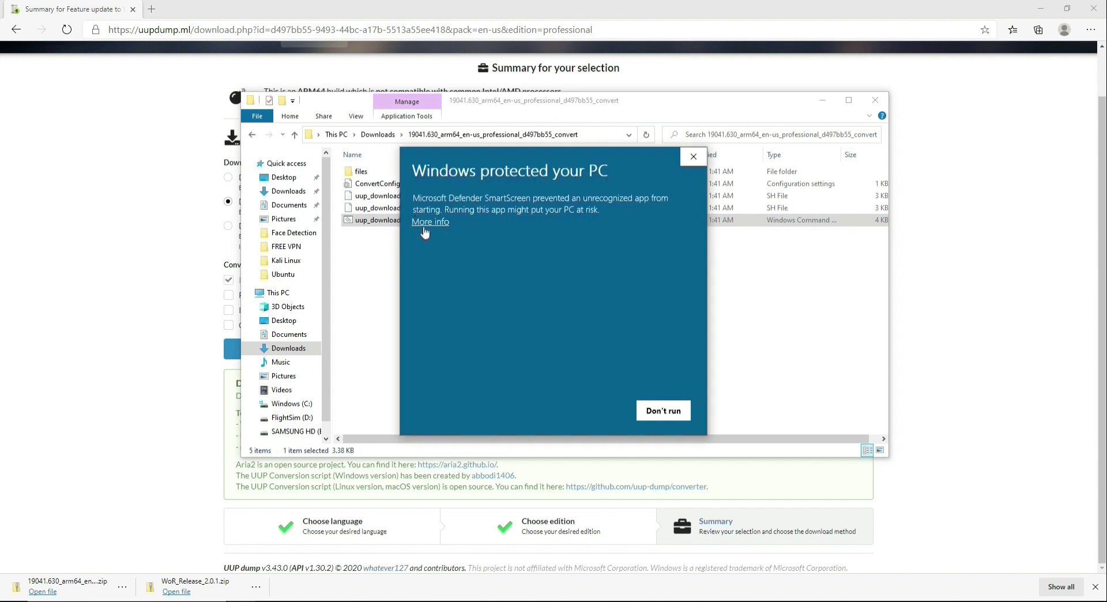
pyautogui.click(434, 222)
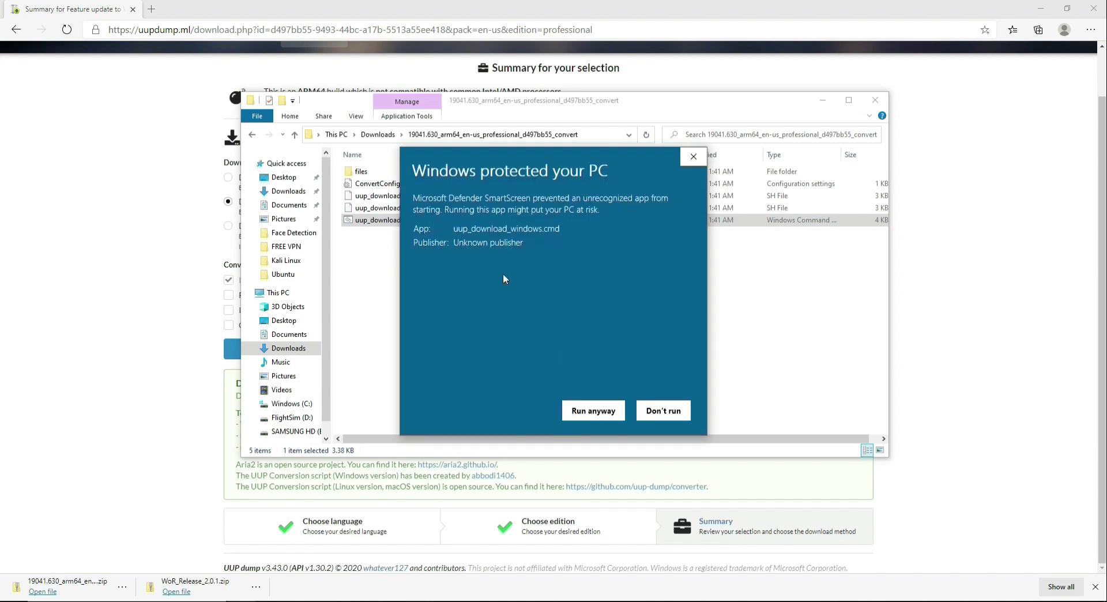
pyautogui.click(572, 408)
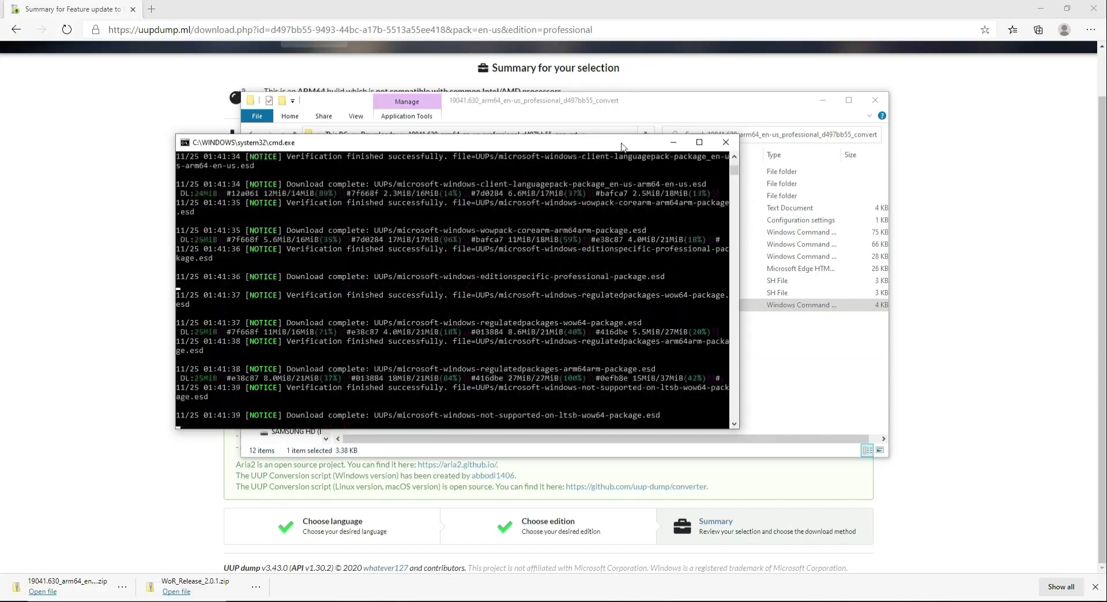
pyautogui.moveTo(573, 148); pyautogui.dragTo(757, 370)
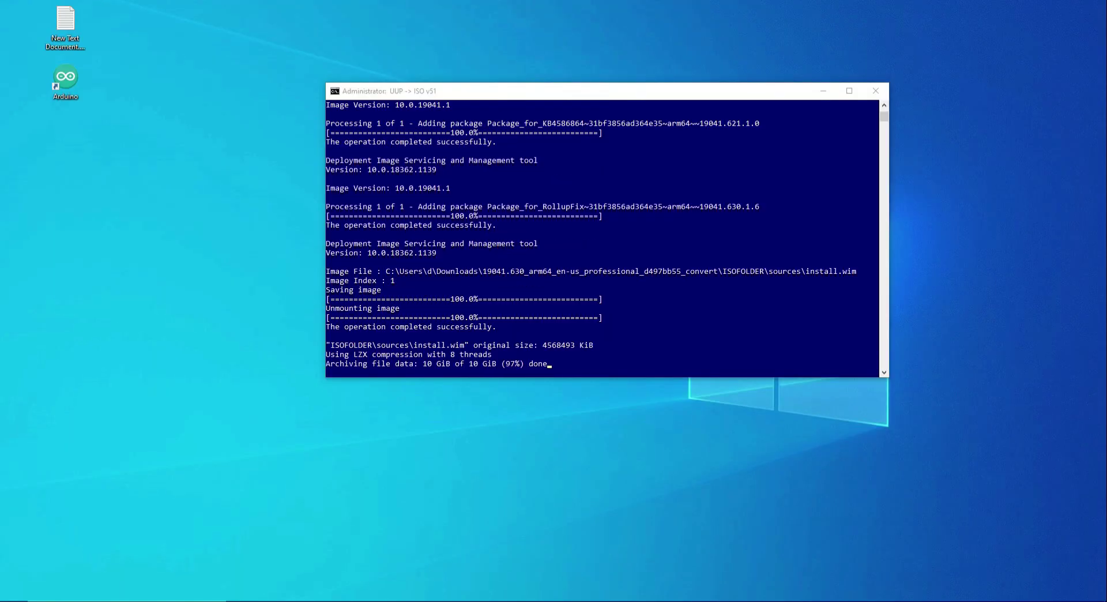
pyautogui.click(401, 308)
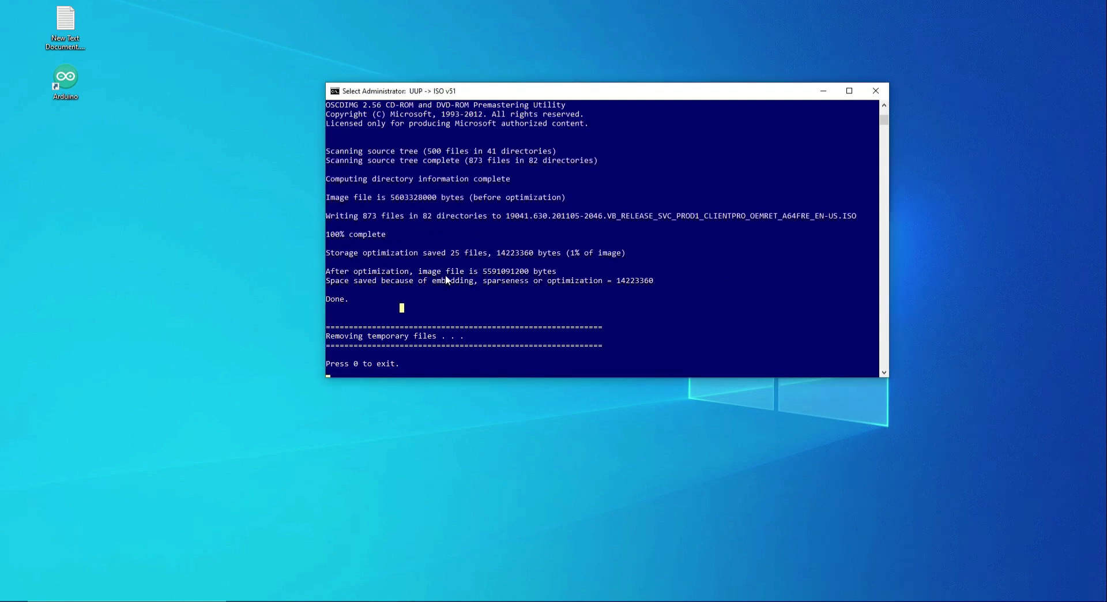
pyautogui.click(485, 234)
pyautogui.press('0')
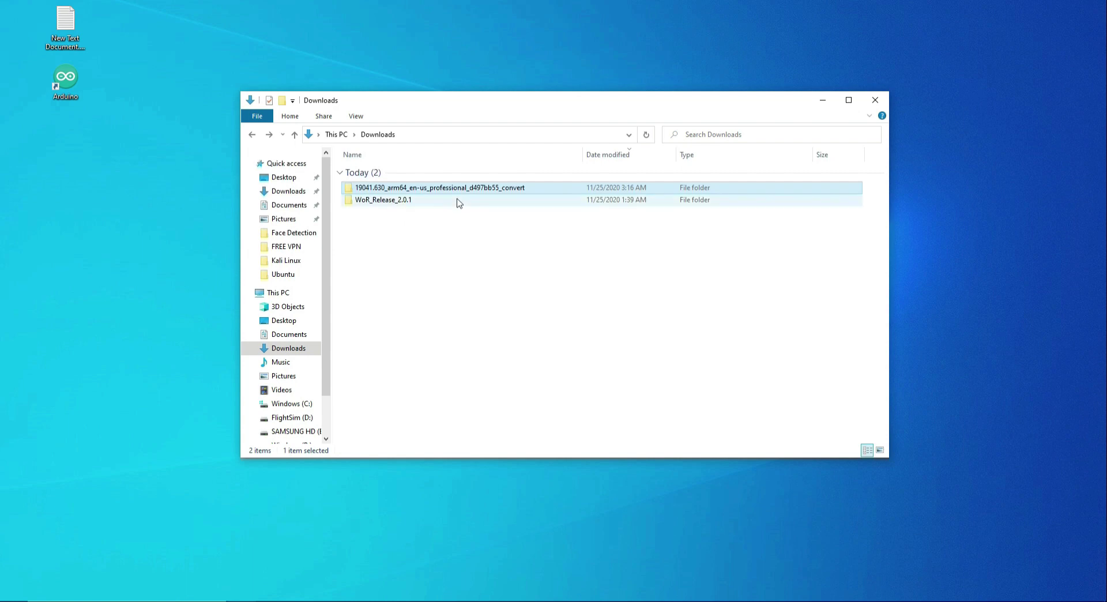
# Step: Open the converted build folder and select the finished ISO image
pyautogui.doubleClick(458, 190)
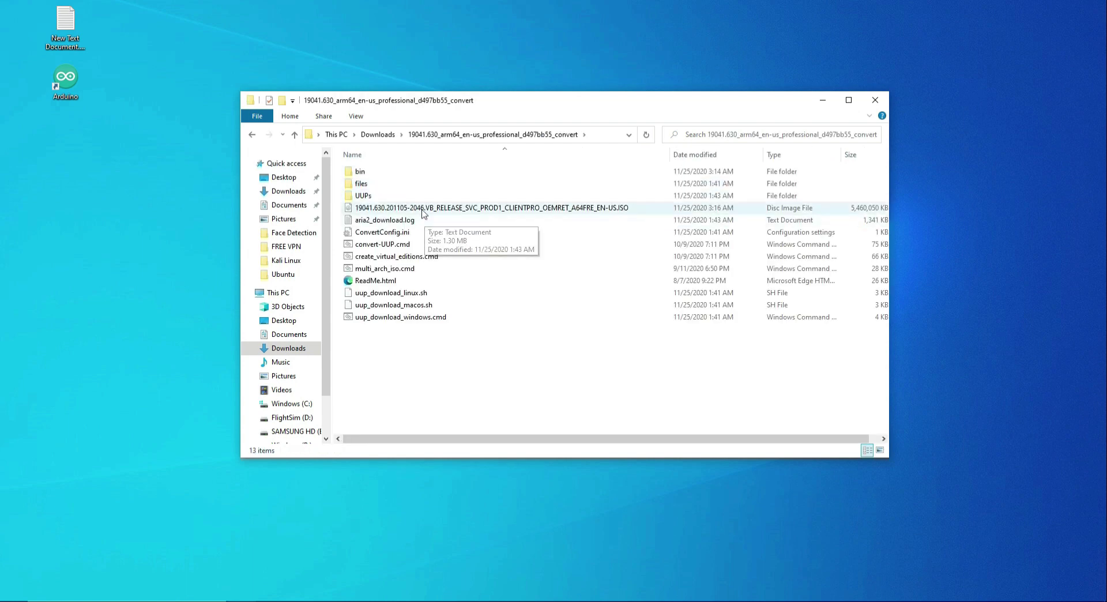
pyautogui.click(462, 208)
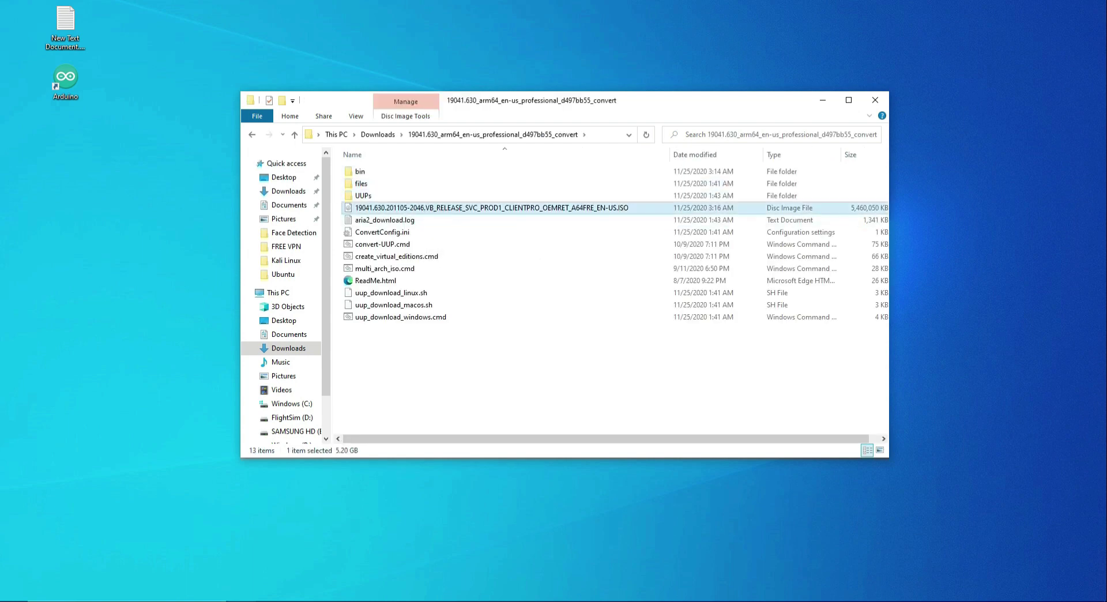
pyautogui.press('super')
pyautogui.click(569, 353)
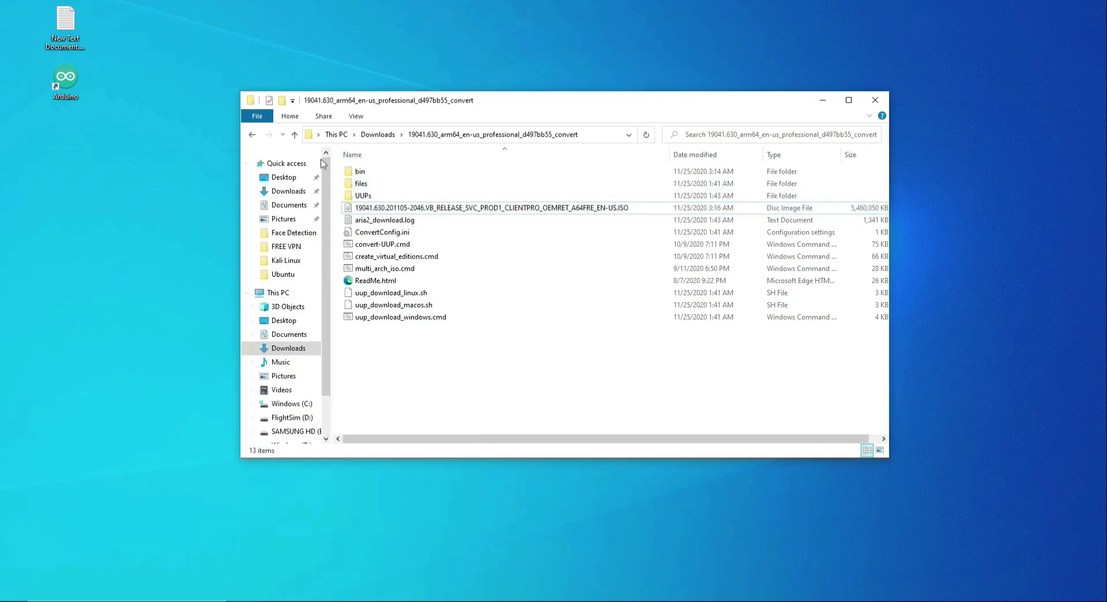
# Step: Launch WoR.exe from Downloads\WoR_Release_2.0.1 and choose Run anyway at the SmartScreen warning
pyautogui.click(252, 135)
pyautogui.doubleClick(372, 198)
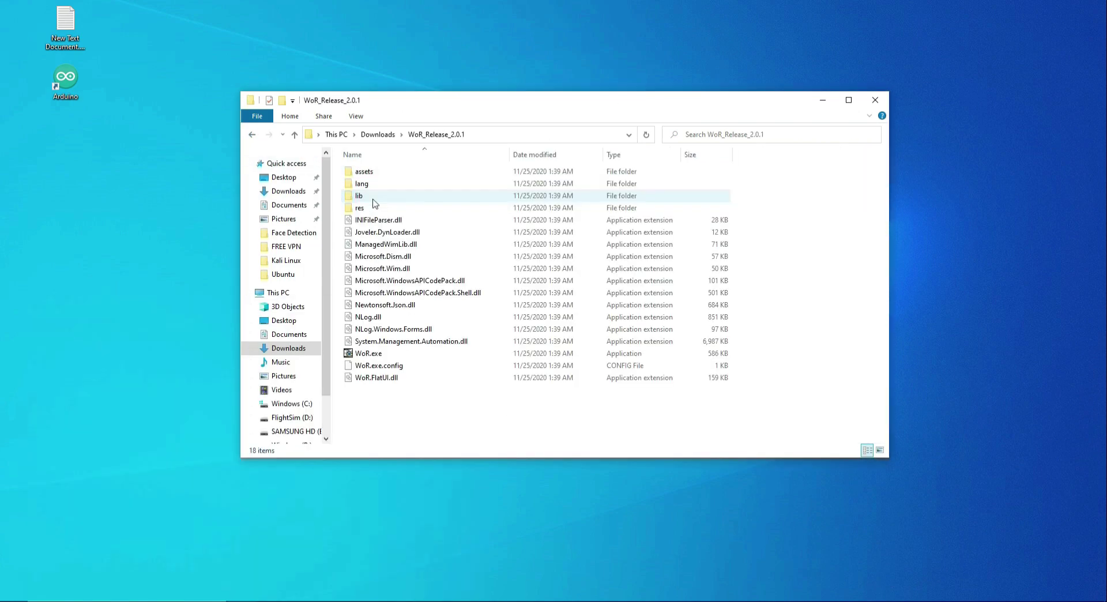
pyautogui.doubleClick(380, 354)
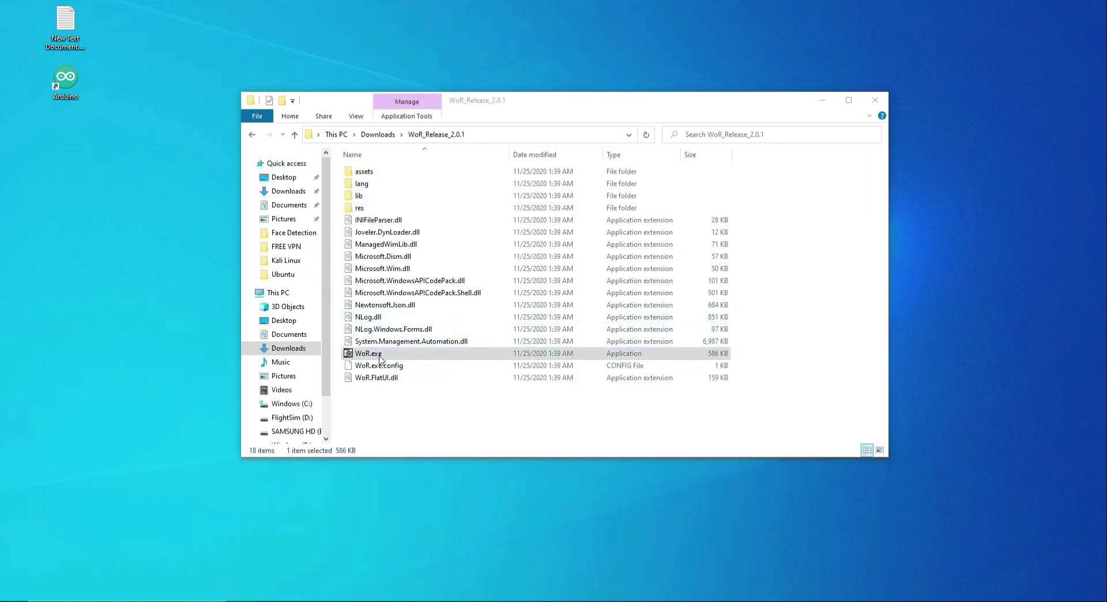
pyautogui.click(430, 223)
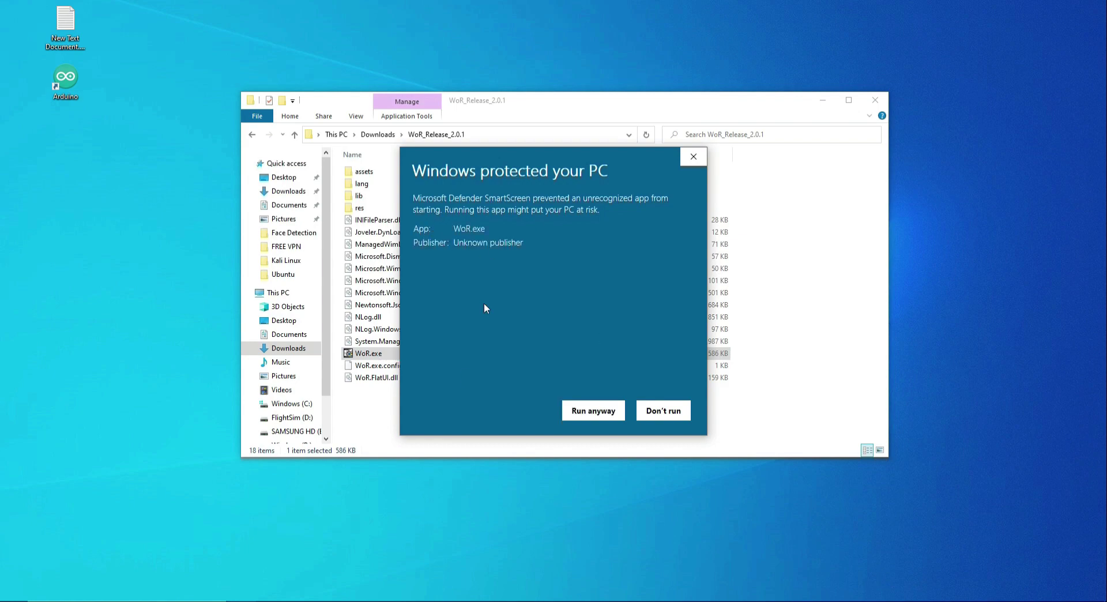
pyautogui.click(578, 408)
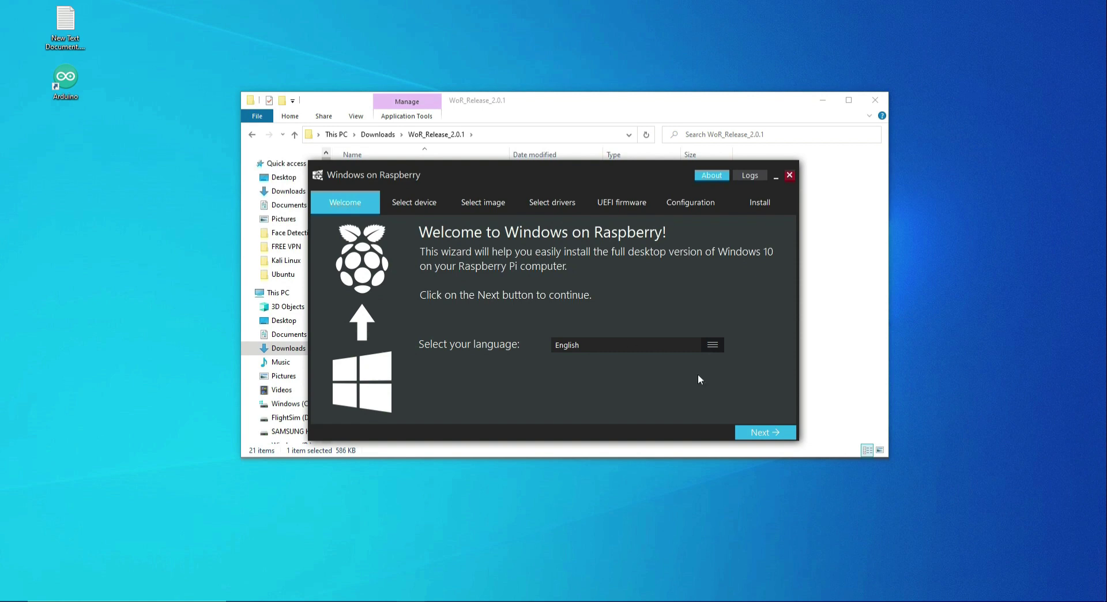
# Step: Target a Raspberry Pi 4 [ARM64] and the 29 GB USB storage device
pyautogui.click(764, 432)
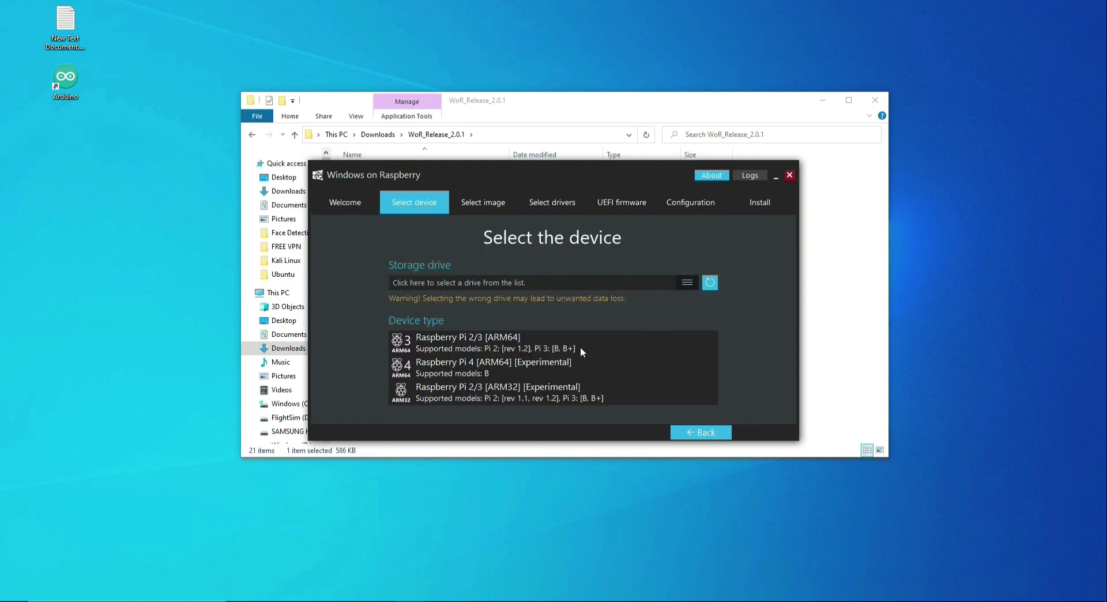
pyautogui.click(495, 363)
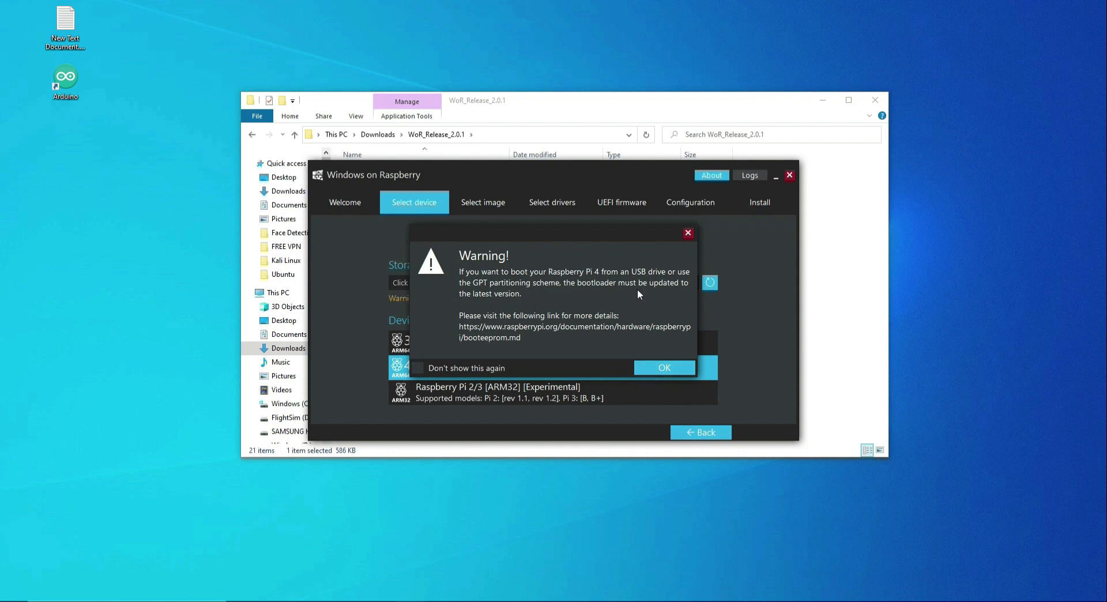
pyautogui.click(656, 370)
pyautogui.click(687, 283)
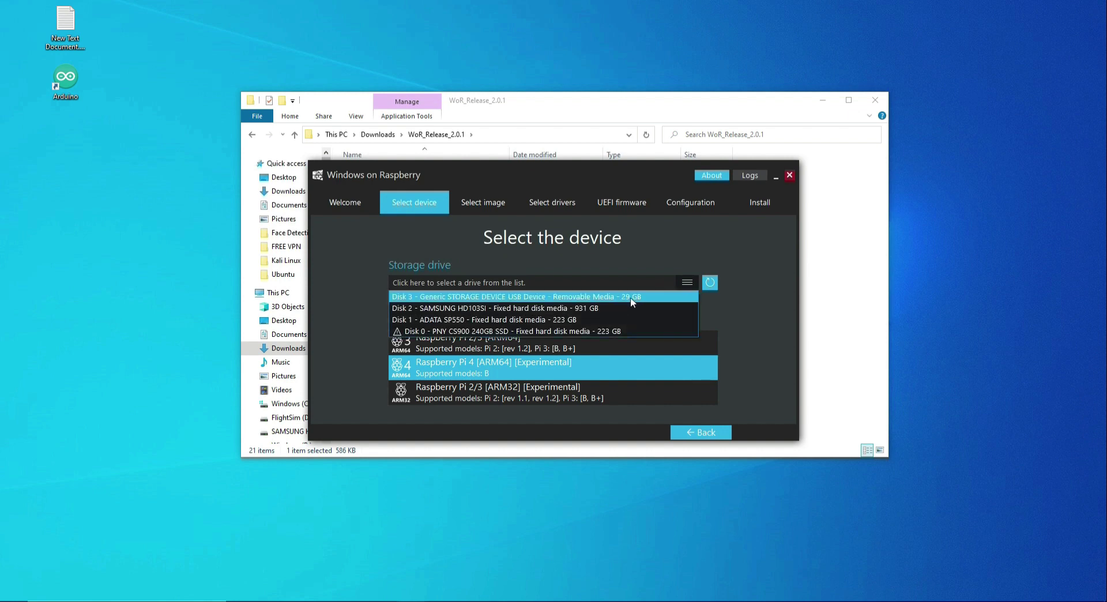
pyautogui.click(571, 297)
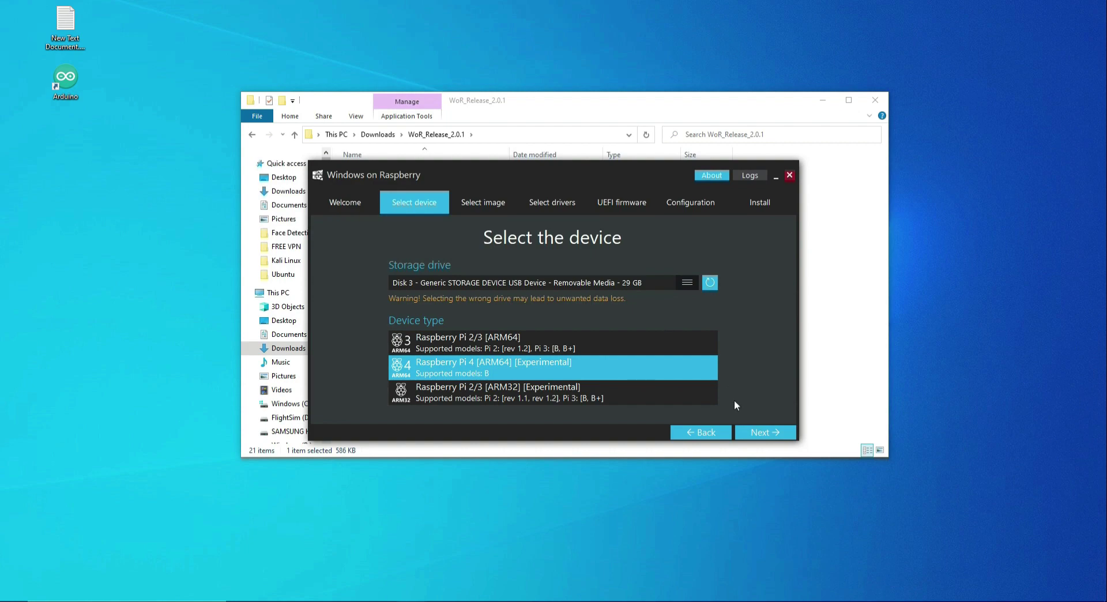
# Step: Load the built Windows 10 Pro 19041.630 ISO as the Windows image
pyautogui.click(758, 431)
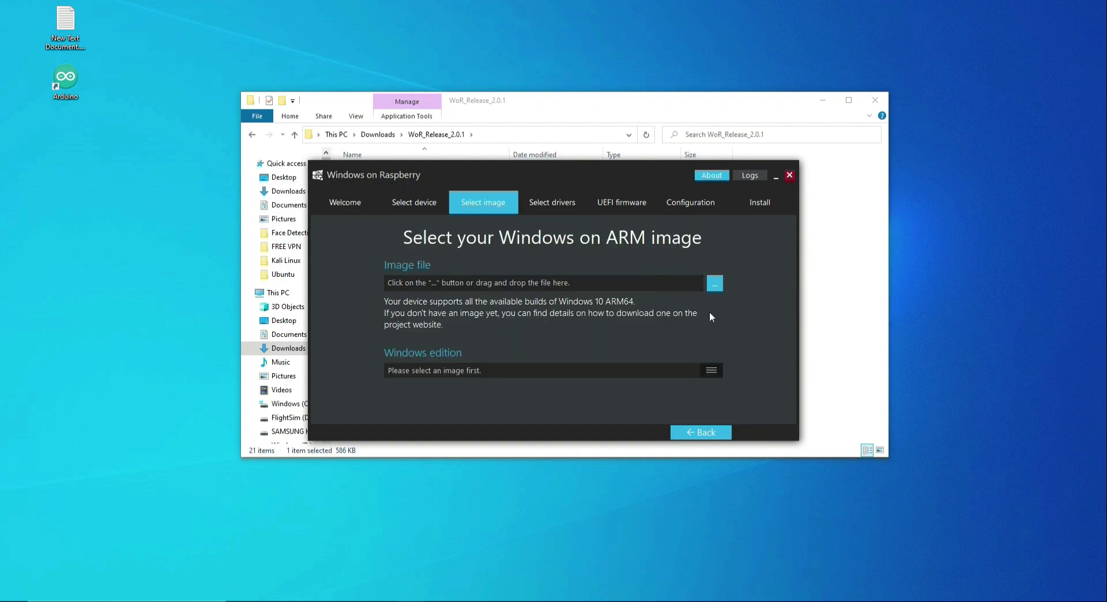
pyautogui.click(715, 283)
pyautogui.click(522, 282)
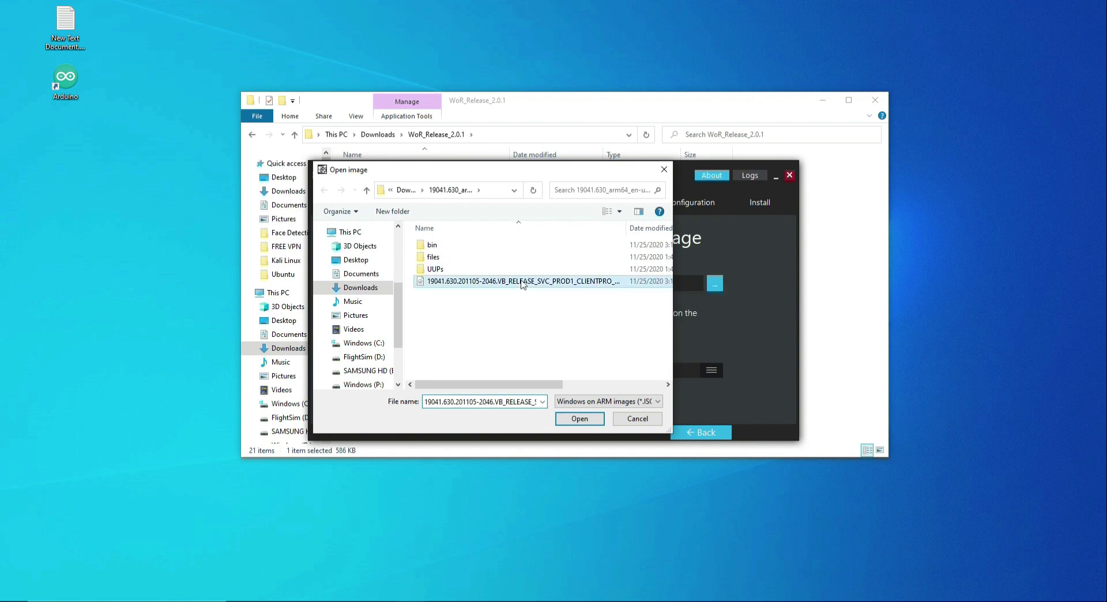
pyautogui.click(597, 424)
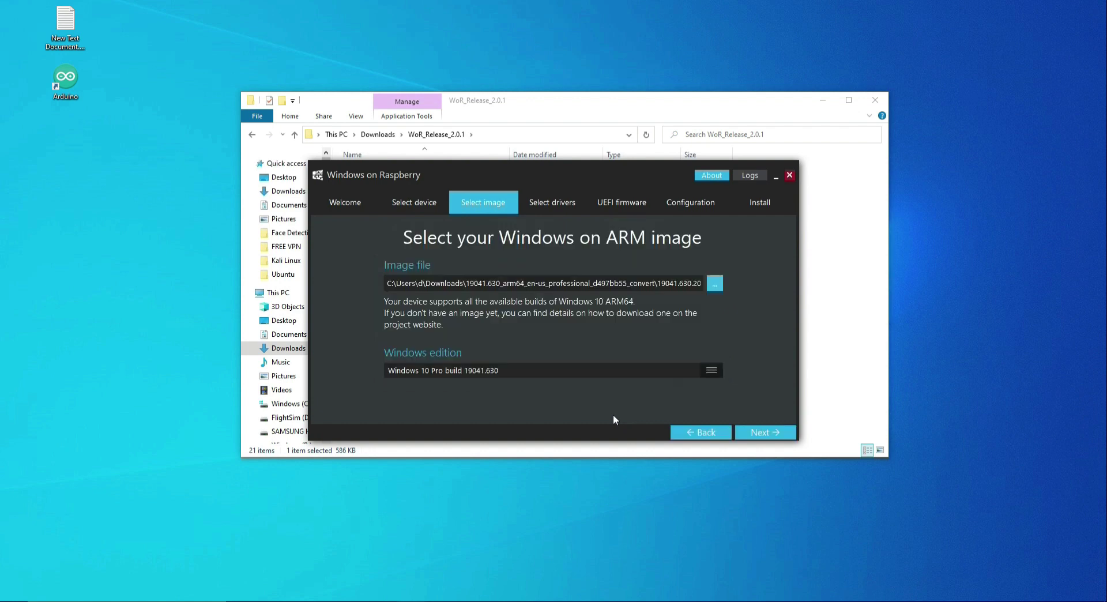
# Step: Use the latest driver package from the server and accept its licence
pyautogui.click(767, 432)
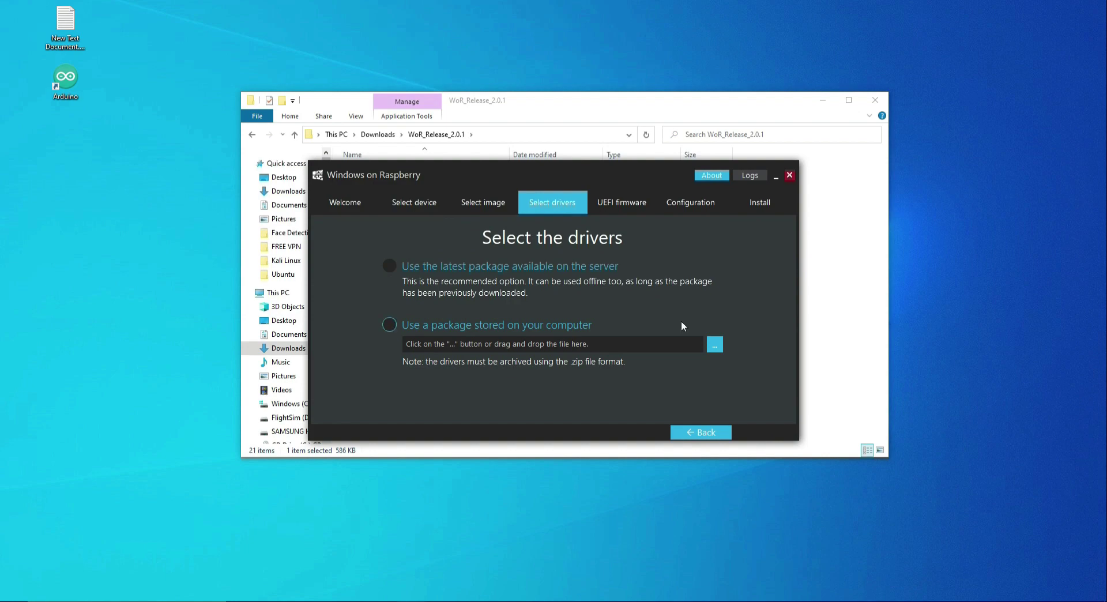
pyautogui.click(610, 265)
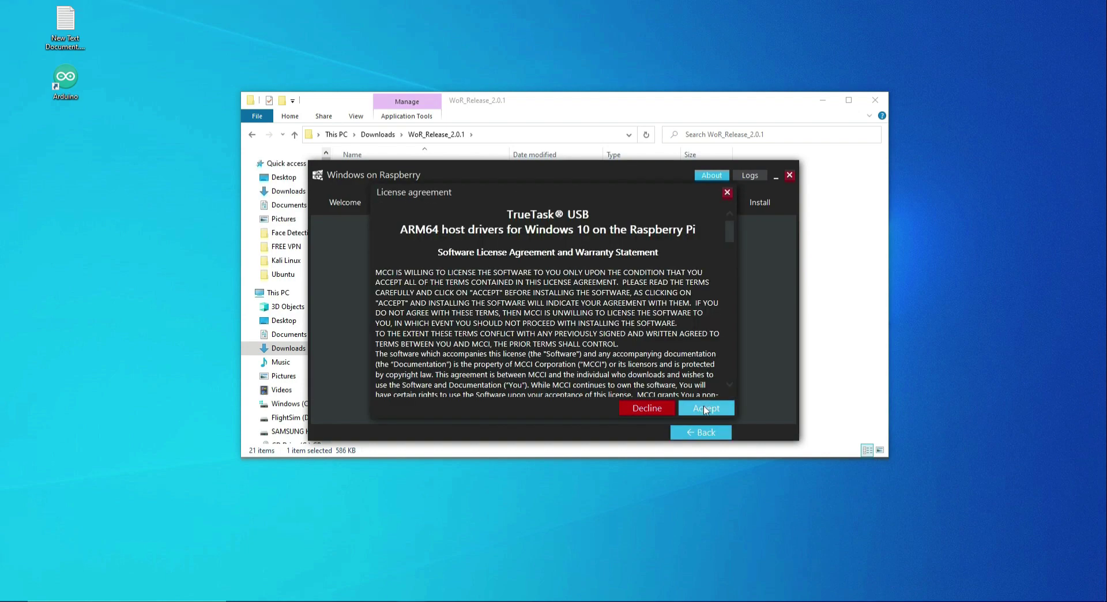
pyautogui.click(705, 408)
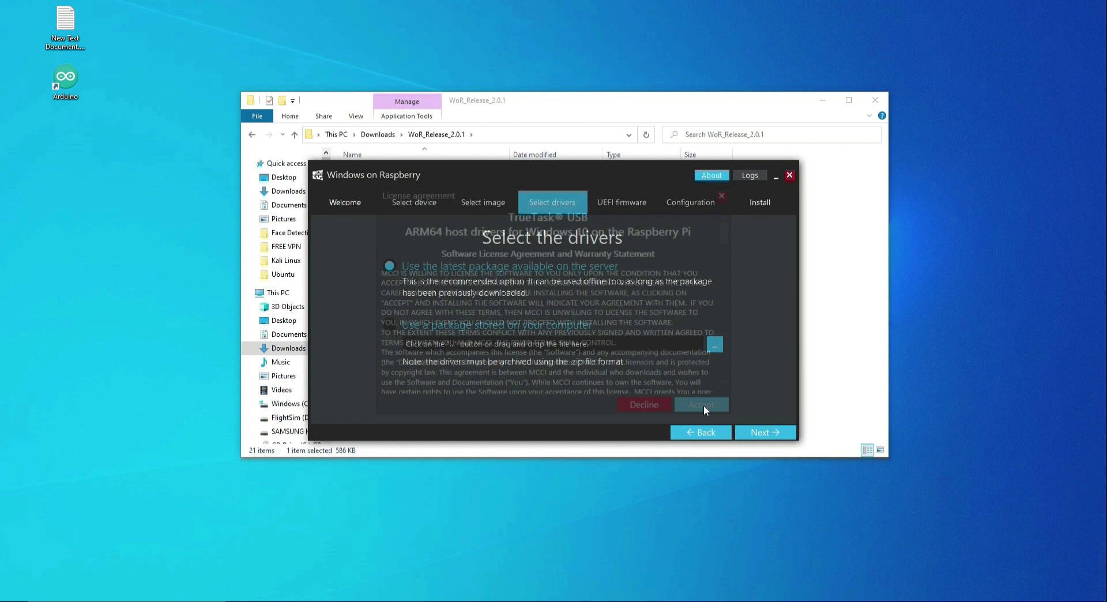
# Step: Use the latest UEFI firmware from the server and proceed past Configuration to the Installation overview
pyautogui.click(761, 433)
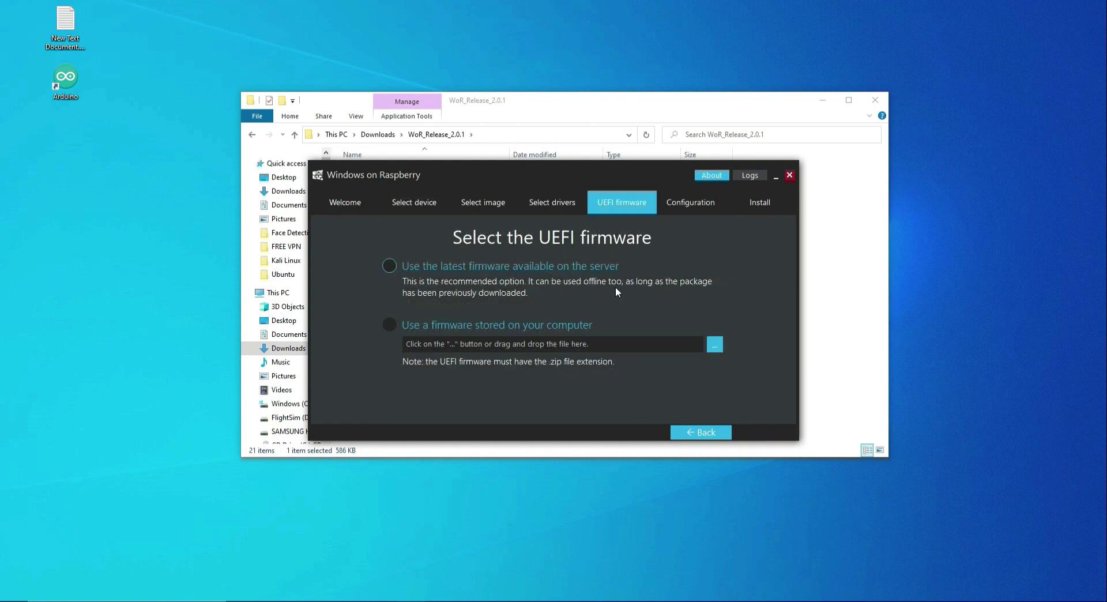
pyautogui.click(595, 264)
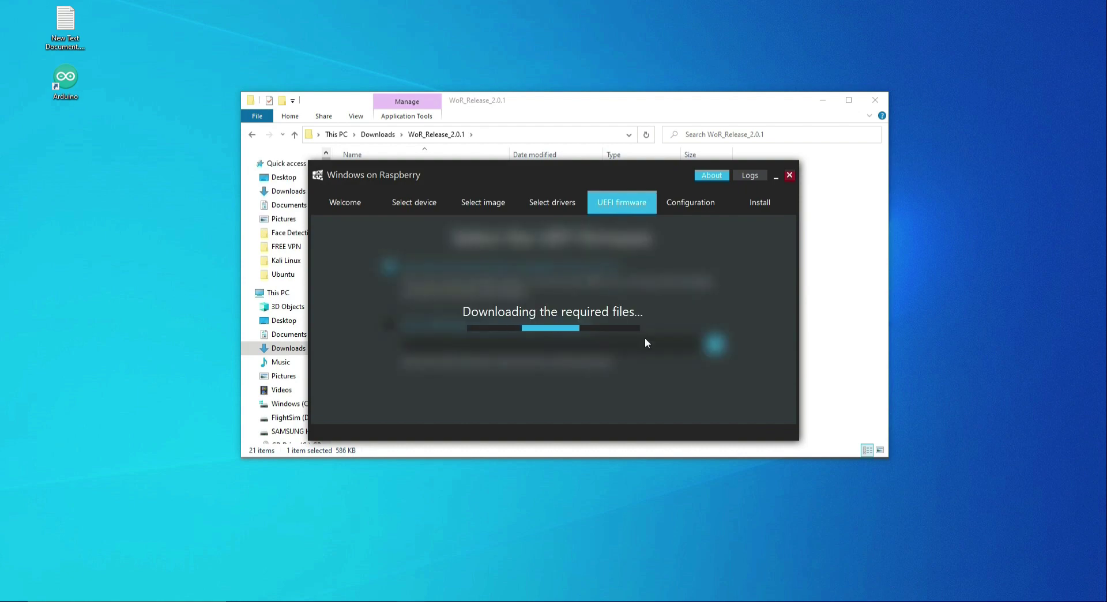
pyautogui.click(766, 435)
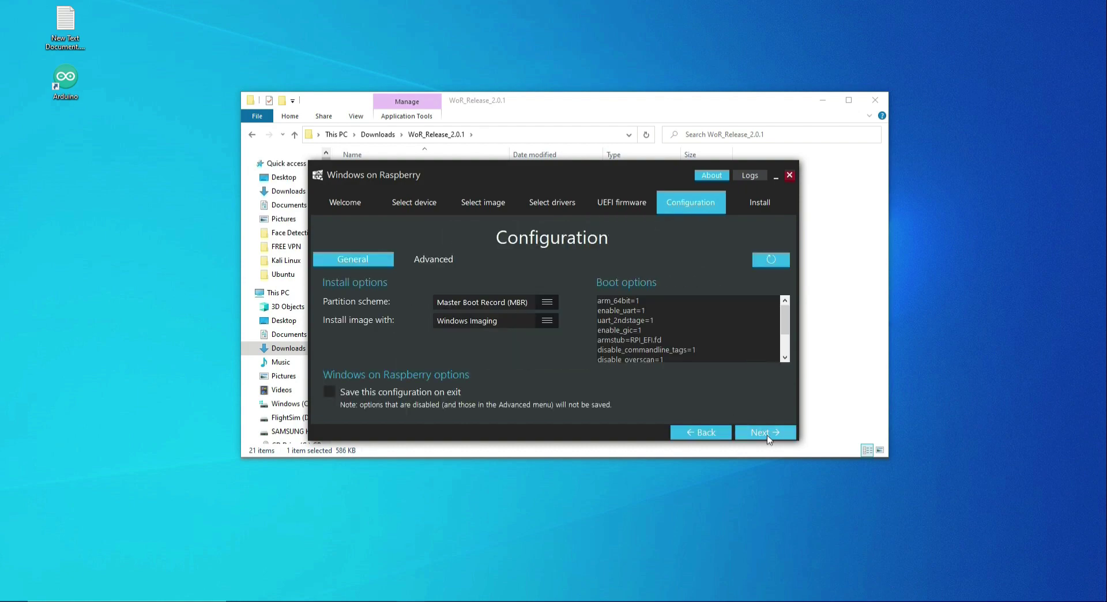
pyautogui.click(766, 434)
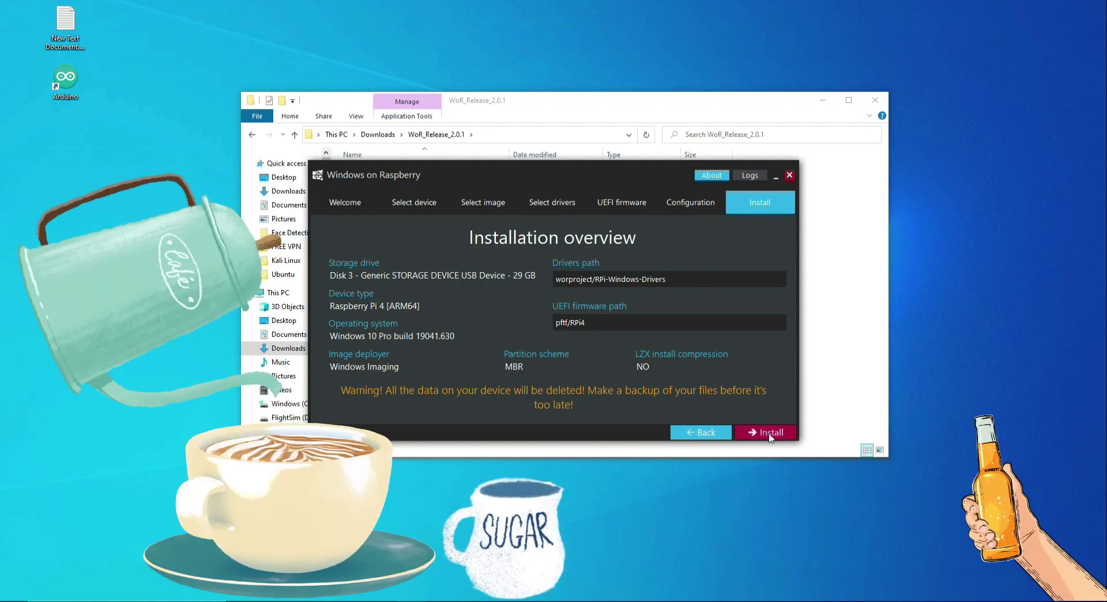
# Step: Start the install to format and flash Windows 10 onto the 29 GB USB drive
pyautogui.click(769, 433)
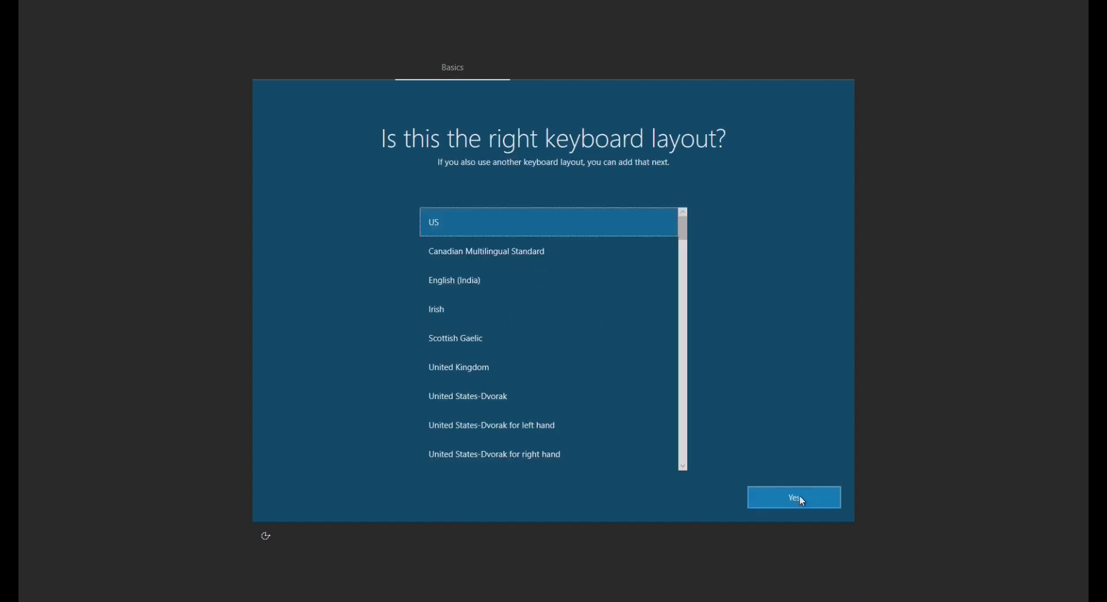
# Step: Confirm the US layout, skip a second layout, accept the licence, and choose 'Set up for personal use'
pyautogui.click(799, 494)
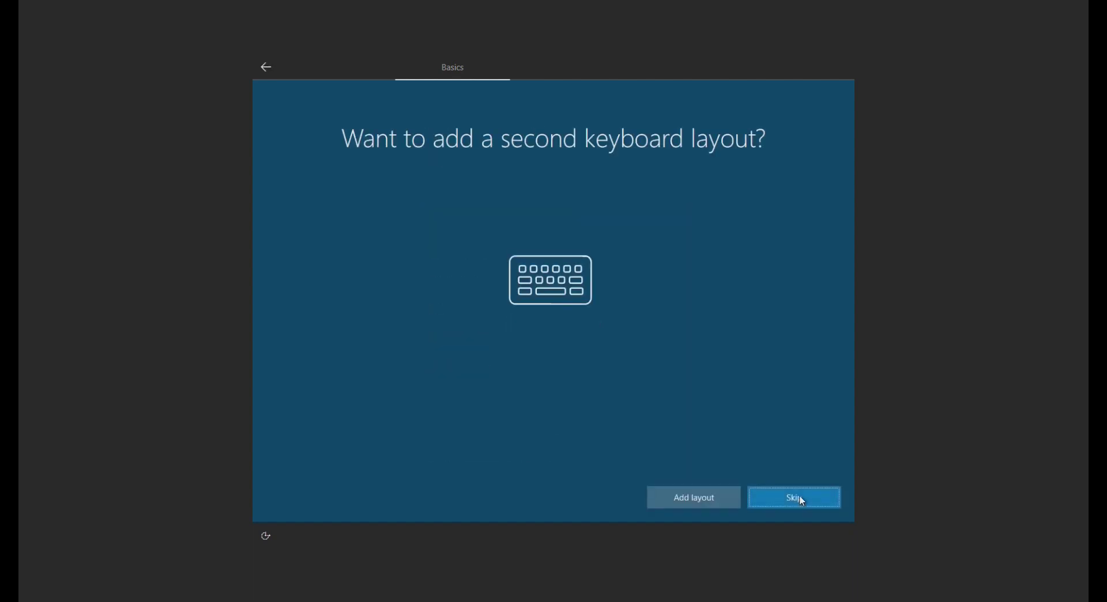
pyautogui.click(799, 494)
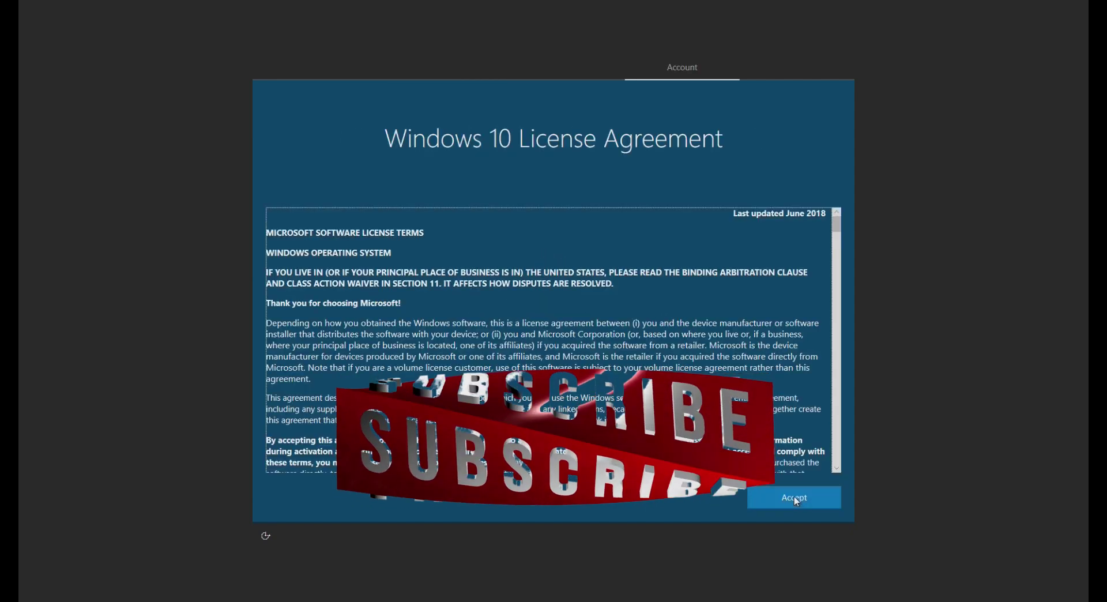
pyautogui.click(793, 496)
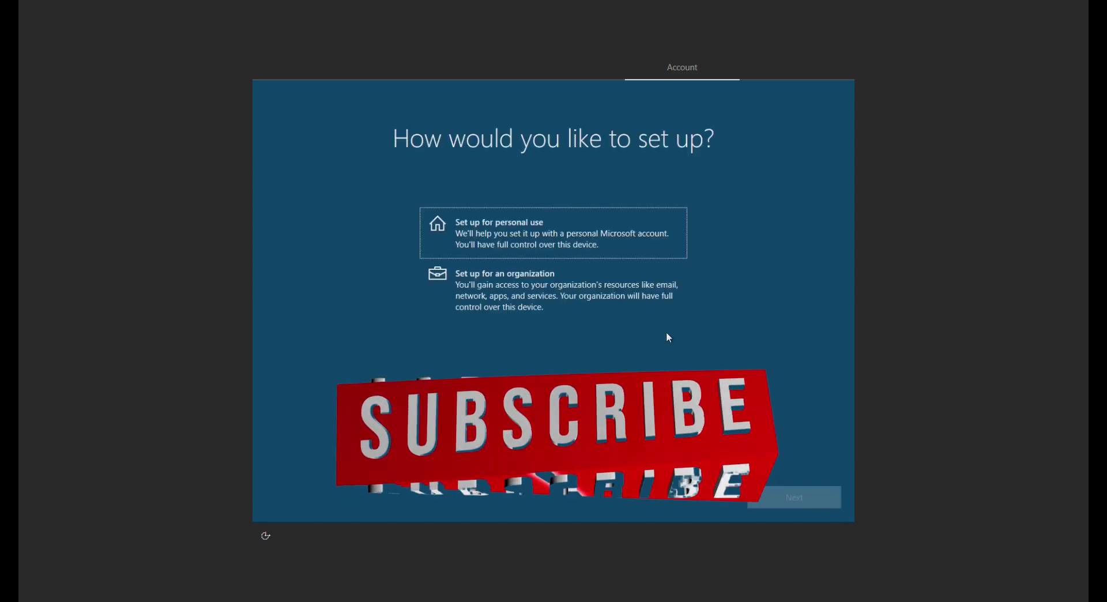
pyautogui.click(812, 505)
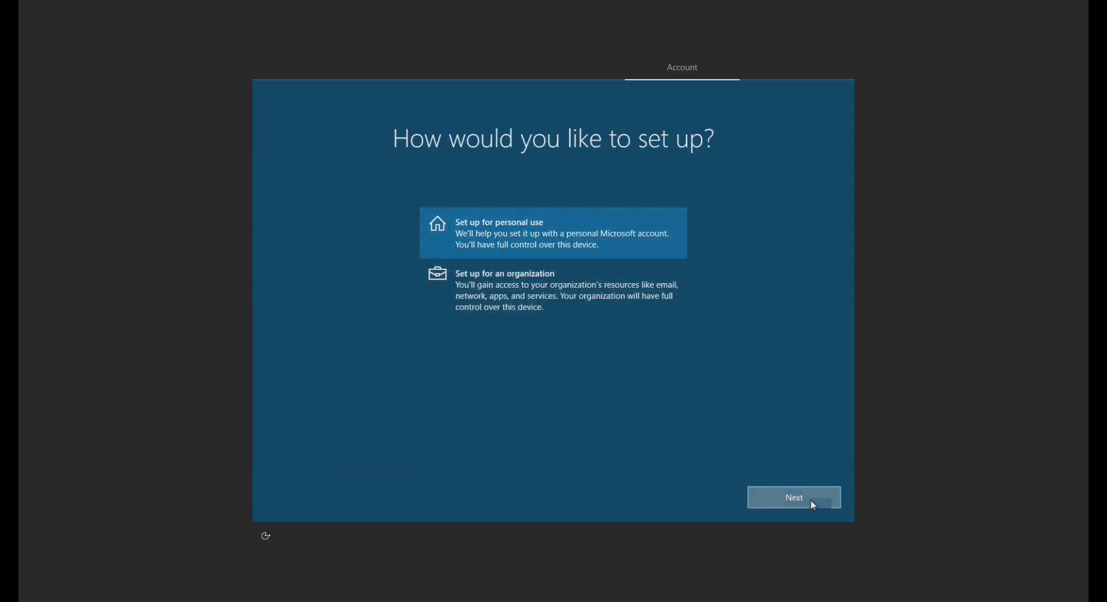